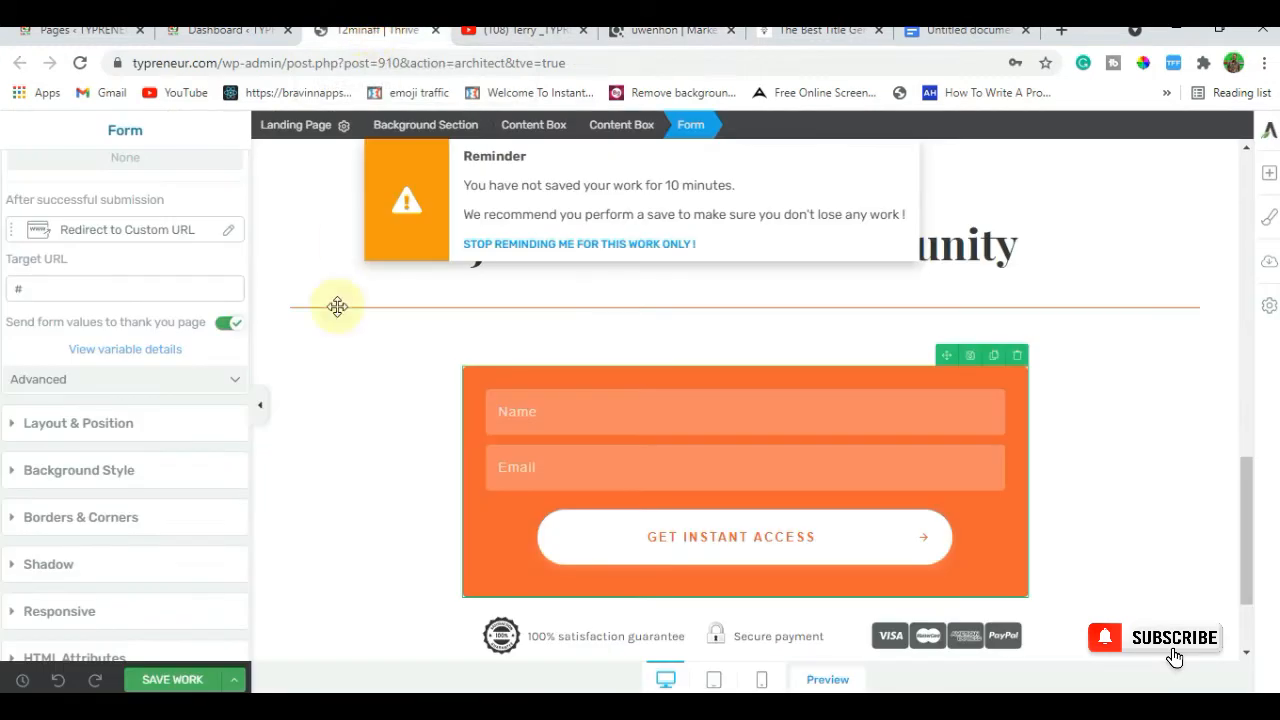
Replace the form's redirect target URL with the ClickBank hop link (hop.clickbank.net) and save the landing page.
{"action": "left_click", "coordinate": [183, 293]}
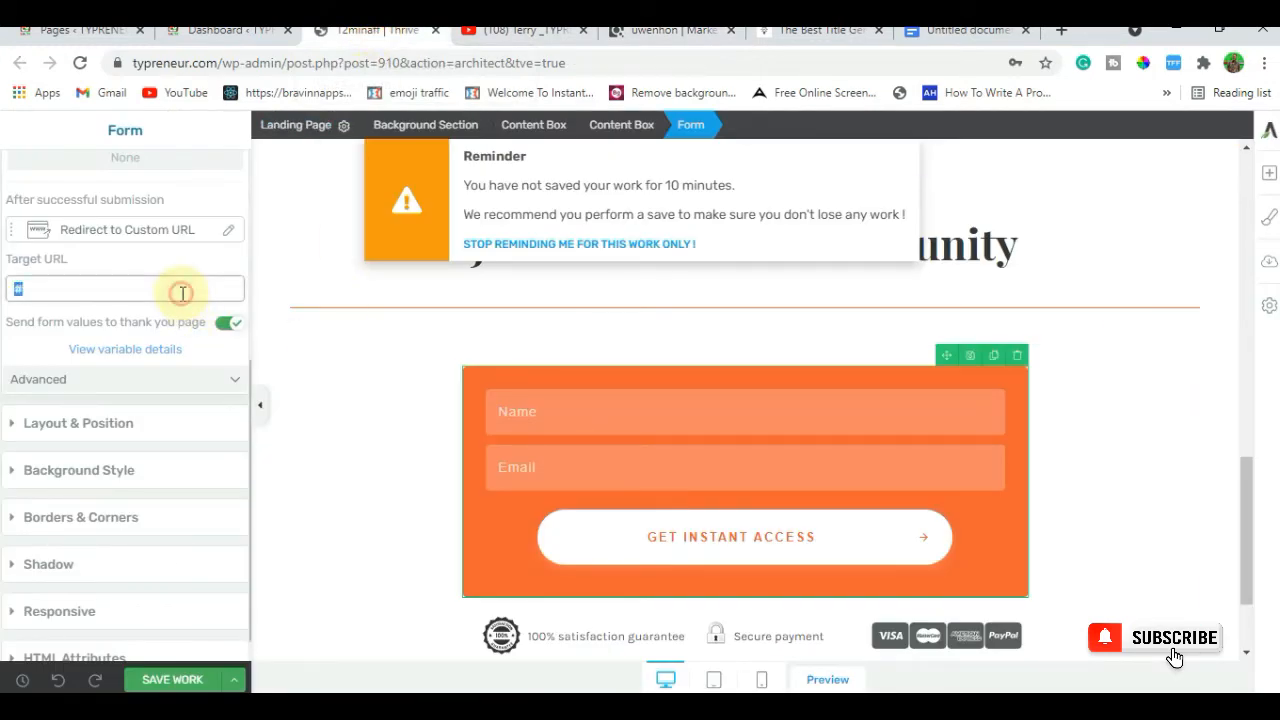
{"action": "key", "text": "BackSpace"}
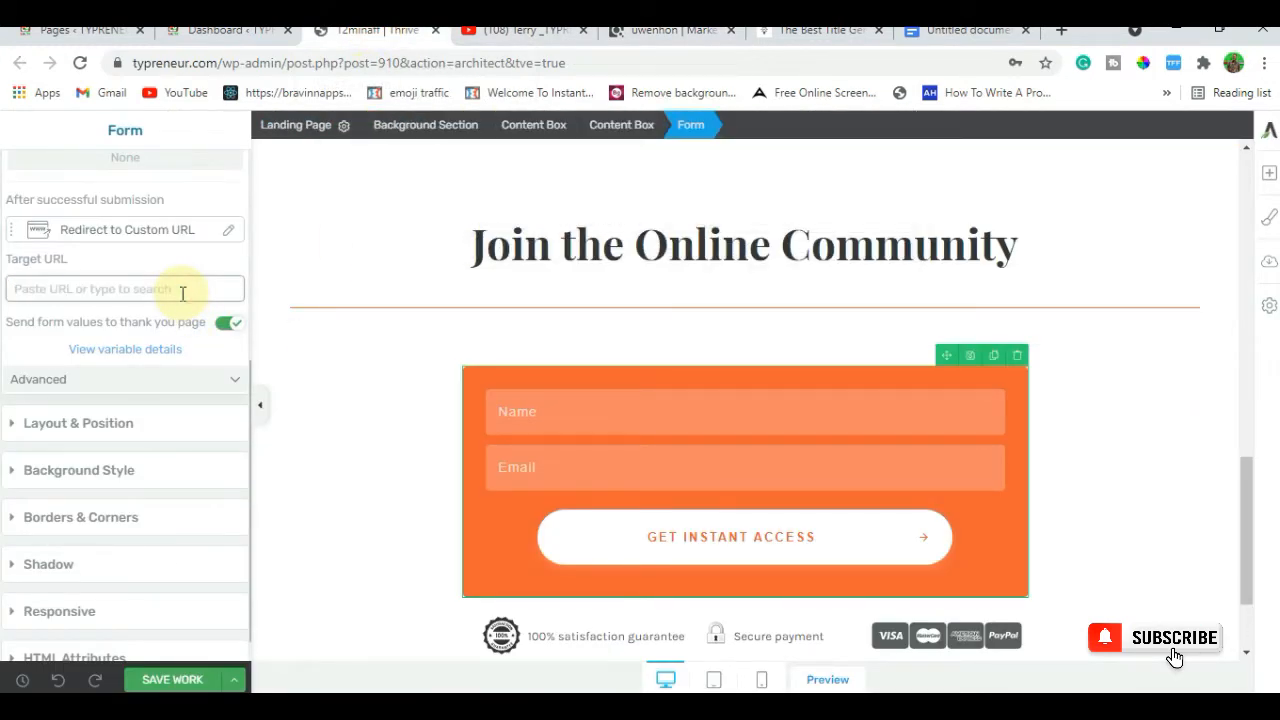
{"action": "key", "text": "ctrl+v"}
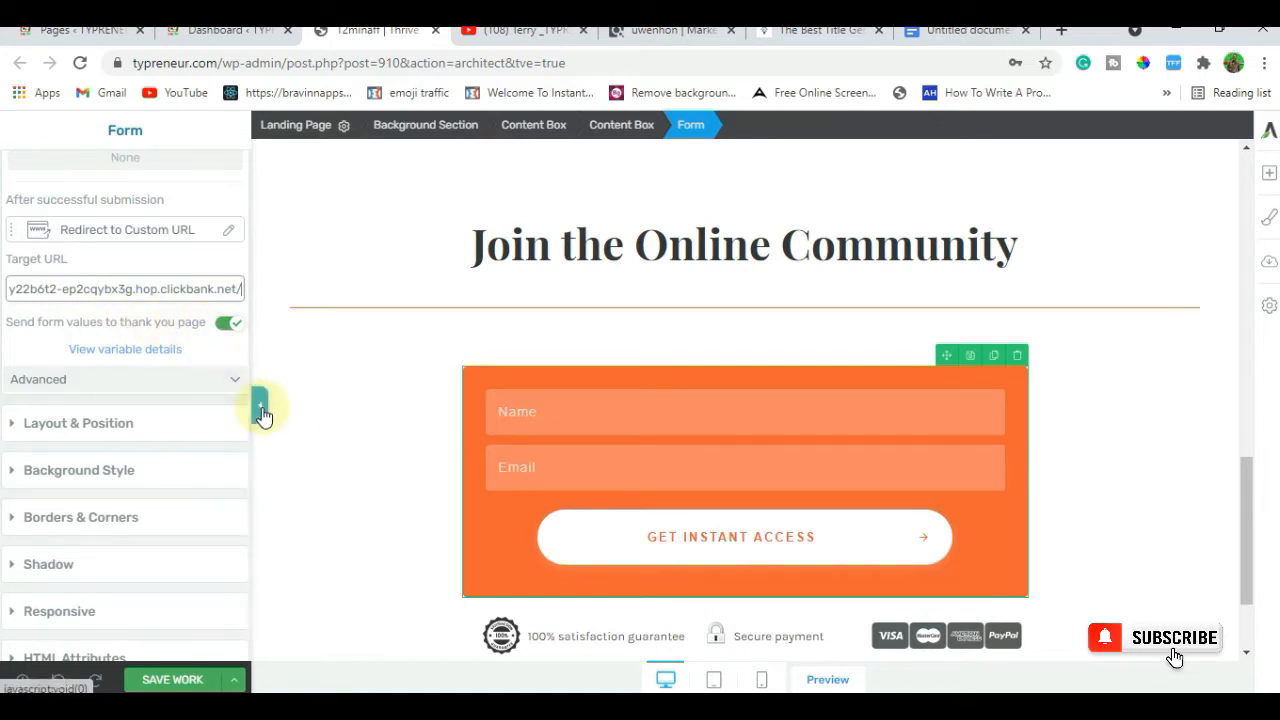
{"action": "left_click", "coordinate": [343, 444]}
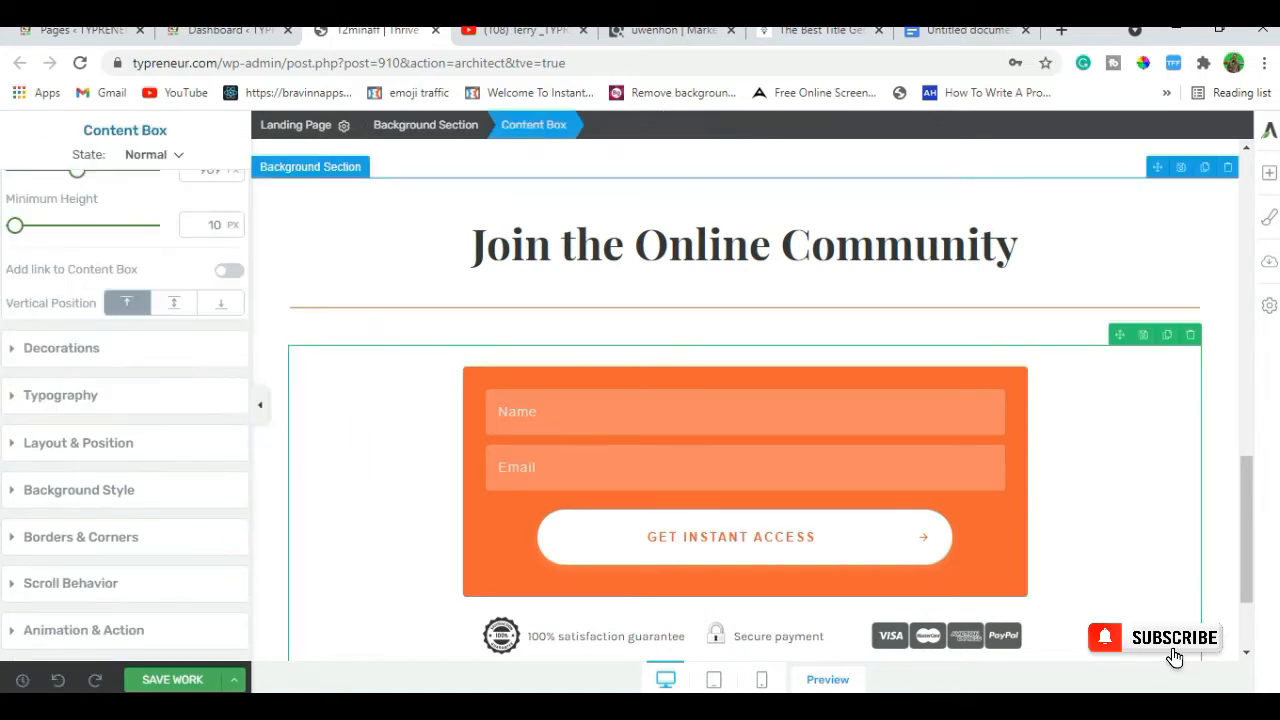
{"action": "left_click", "coordinate": [175, 680]}
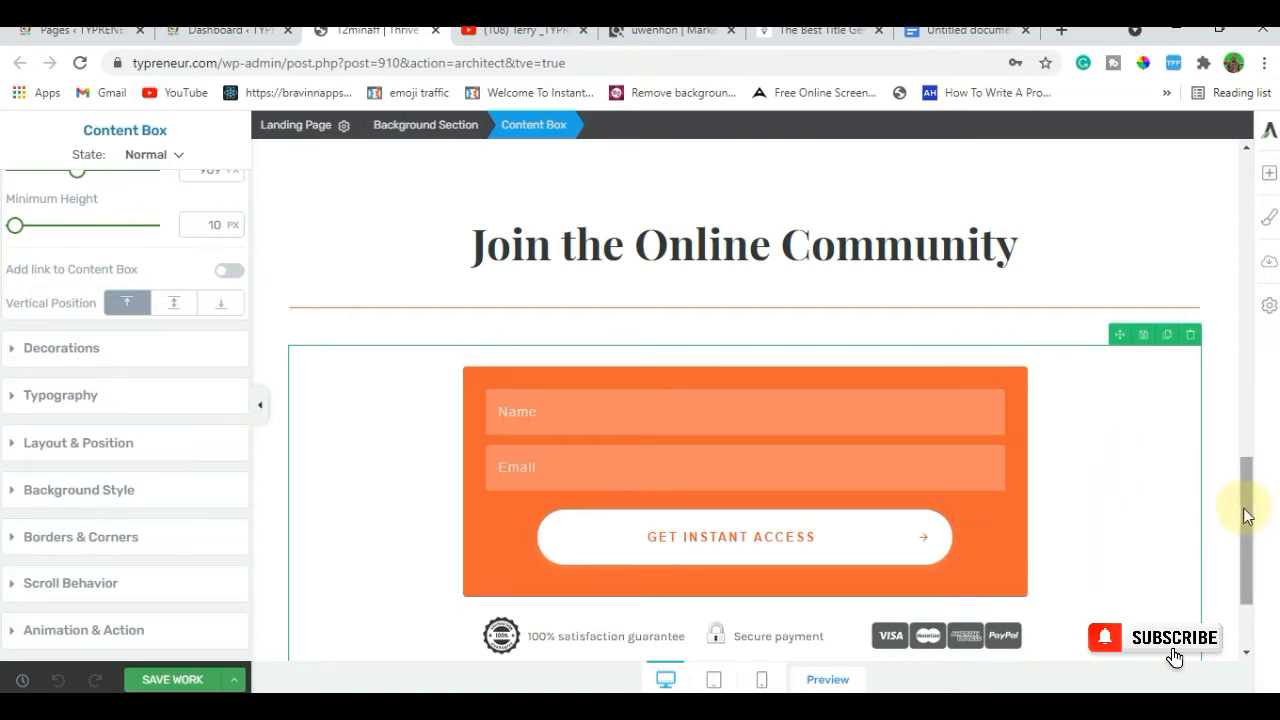
Add a Button element in the background section below the opt-in form and widen the button.
{"action": "left_click_drag", "start_coordinate": [1246, 506], "coordinate": [1248, 551]}
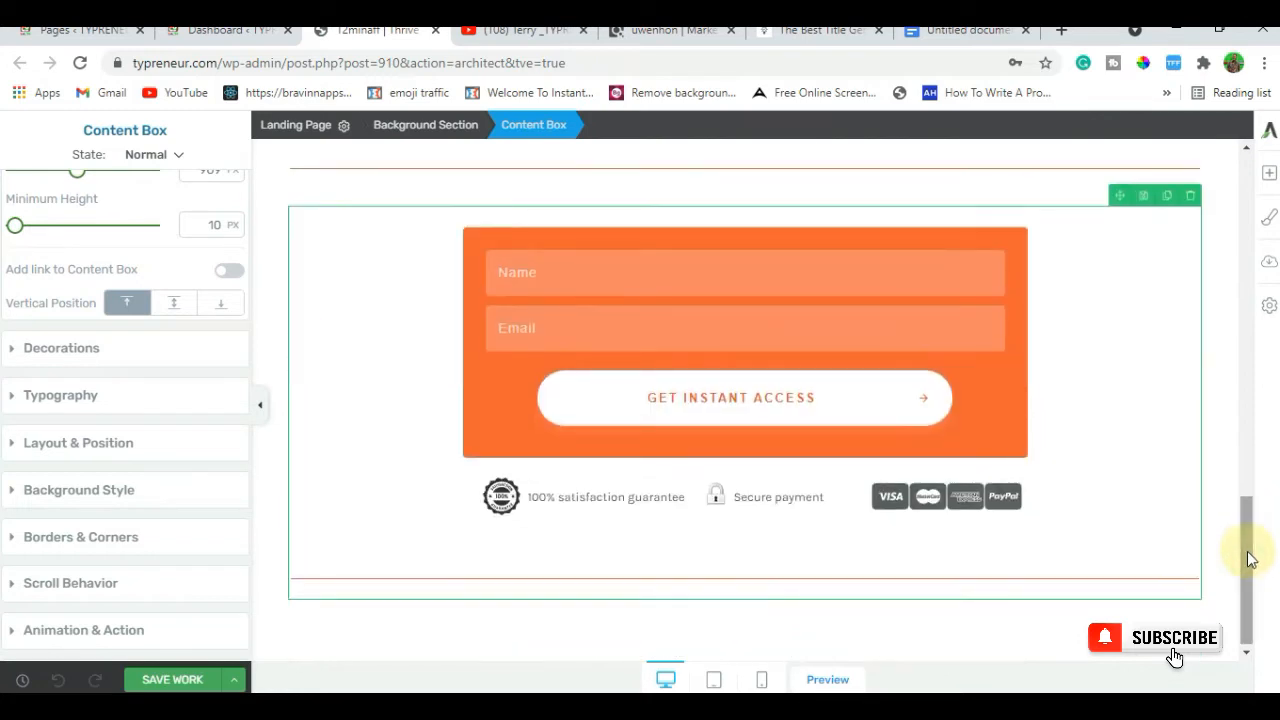
{"action": "left_click", "coordinate": [1269, 176]}
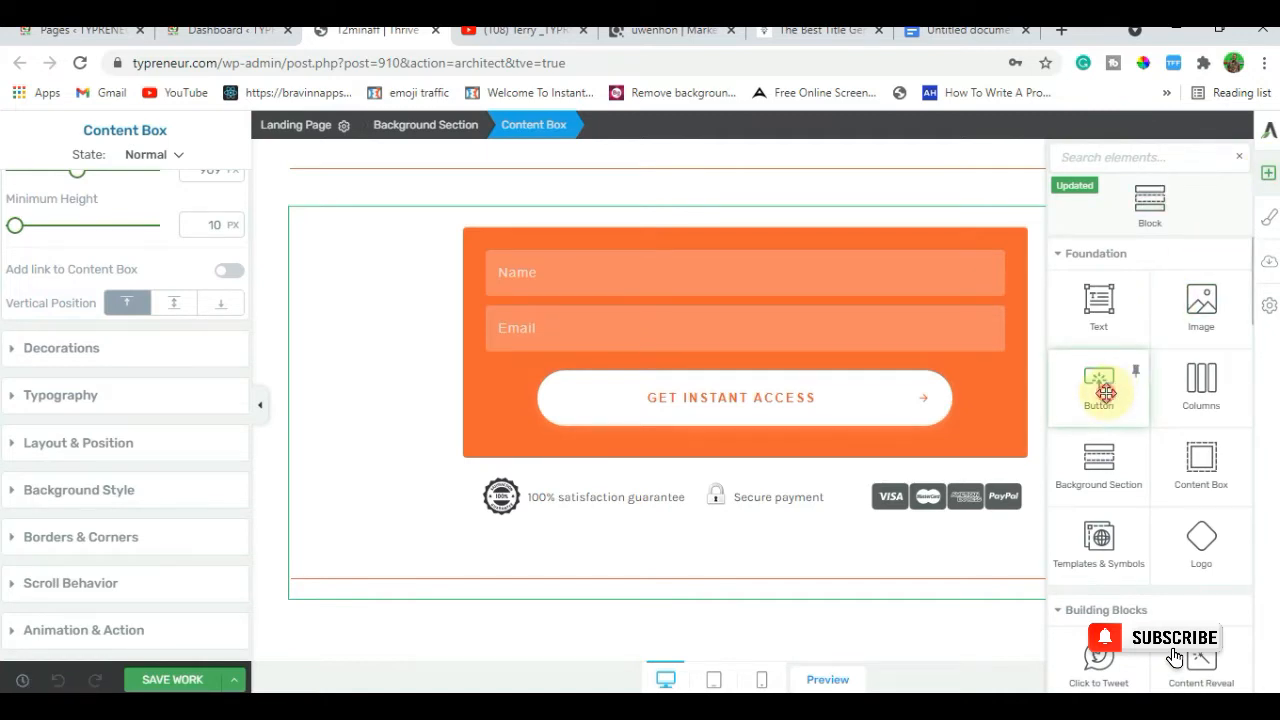
{"action": "left_click_drag", "start_coordinate": [1100, 386], "coordinate": [891, 491]}
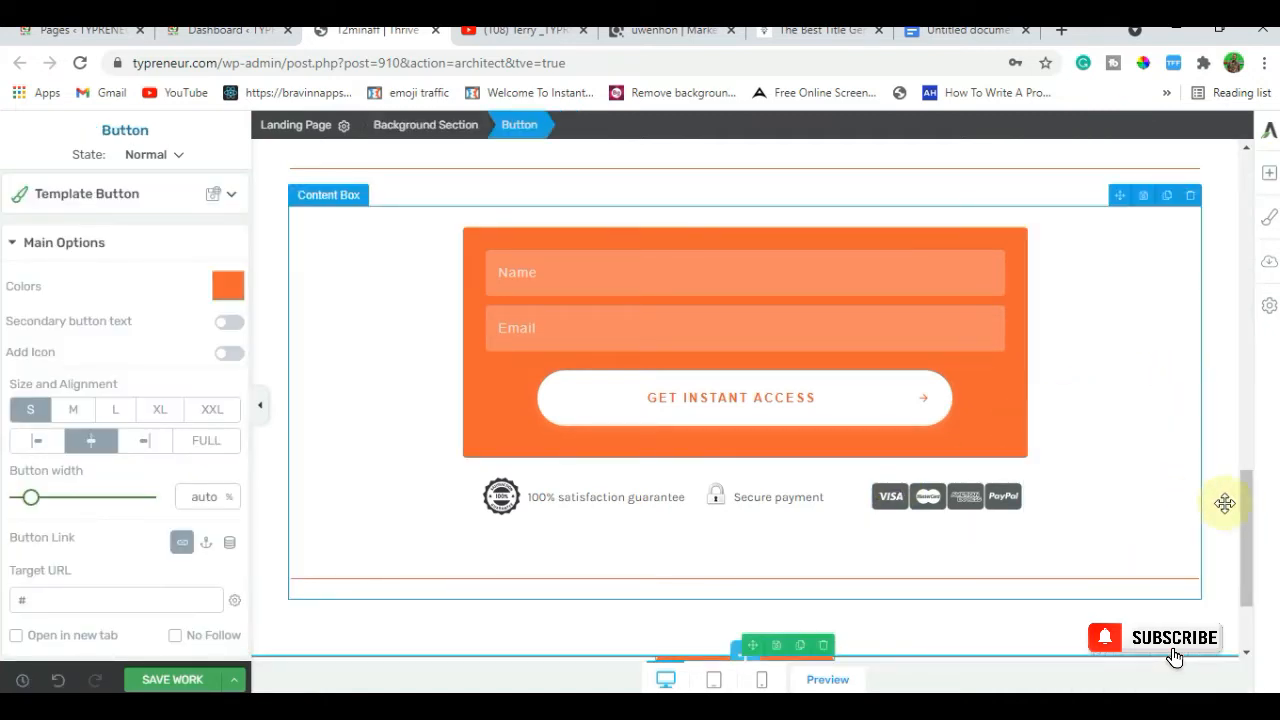
{"action": "scroll", "coordinate": [1247, 510], "scroll_direction": "down", "scroll_amount": 2}
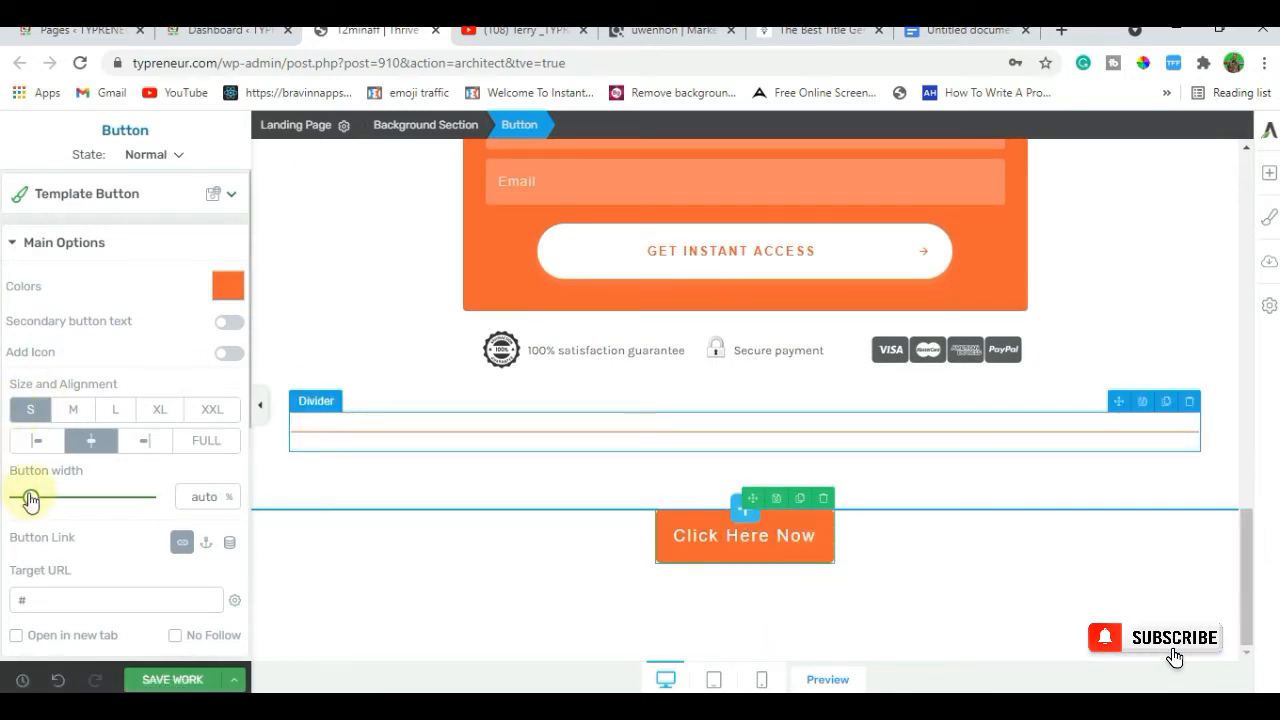
{"action": "left_click_drag", "start_coordinate": [31, 503], "coordinate": [63, 497]}
Replace the new button's text with "GET INSTANT ACCESS".
{"action": "left_click", "coordinate": [688, 535]}
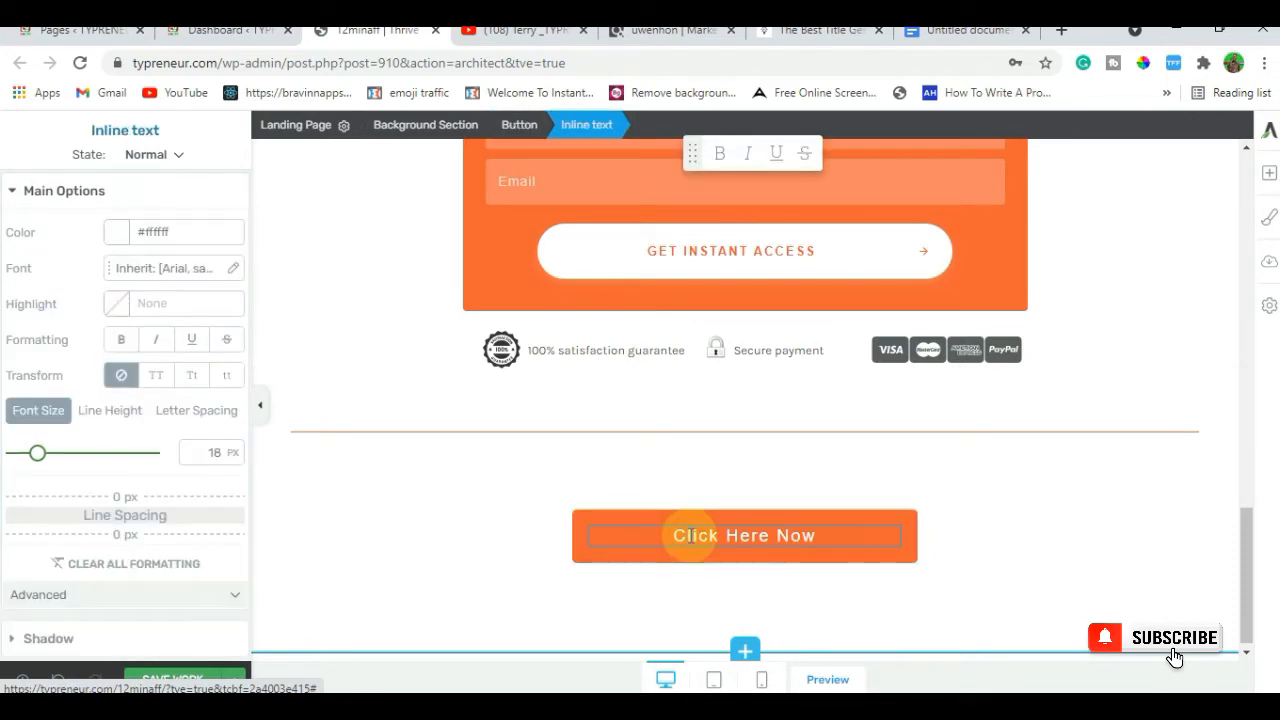
{"action": "key", "text": "ctrl+a"}
{"action": "key", "text": "BackSpace"}
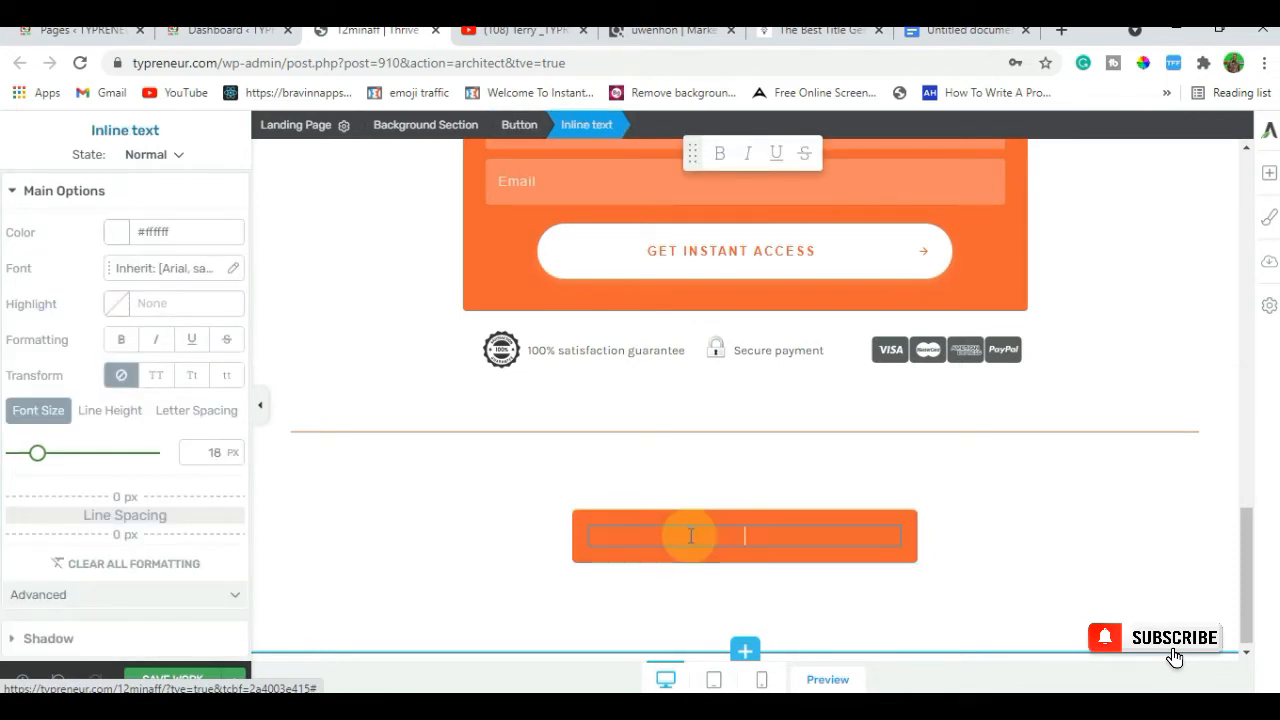
{"action": "type", "text": "GET INSTANT ACCESS"}
{"action": "left_click", "coordinate": [700, 552]}
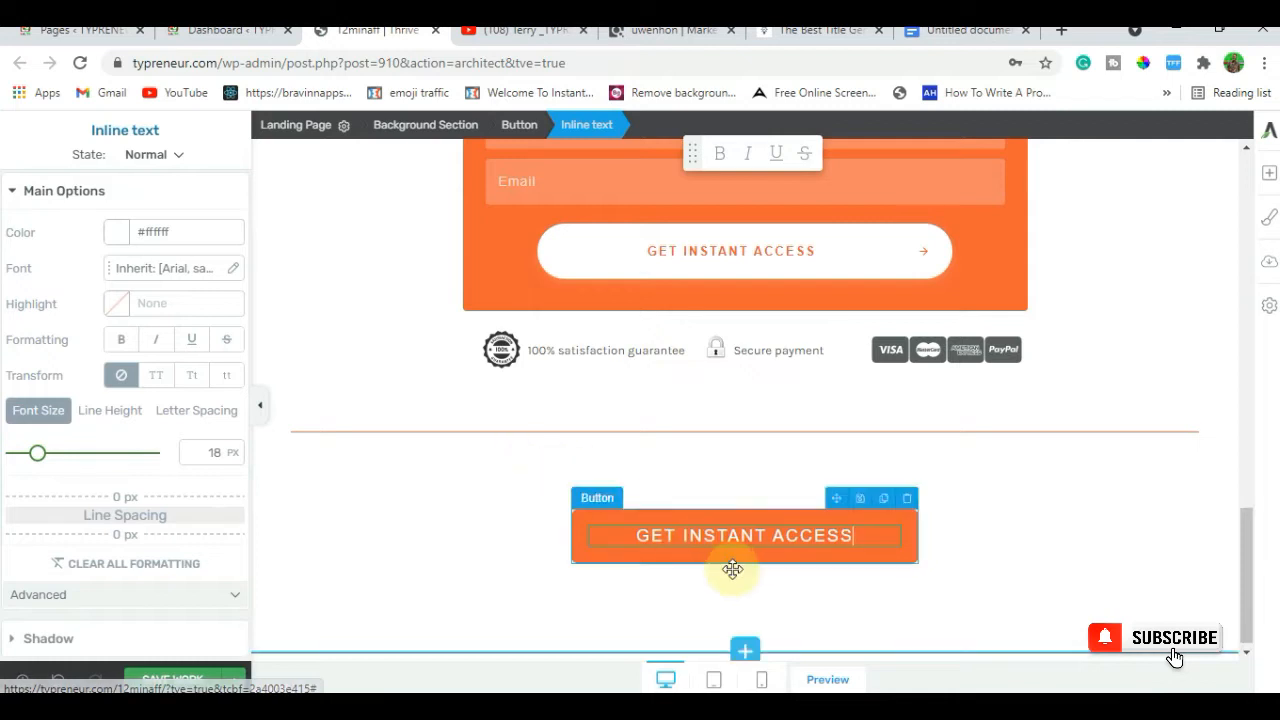
Make the new button's "GET INSTANT ACCESS" text bold.
{"action": "left_click", "coordinate": [685, 541]}
{"action": "triple_click", "coordinate": [685, 541]}
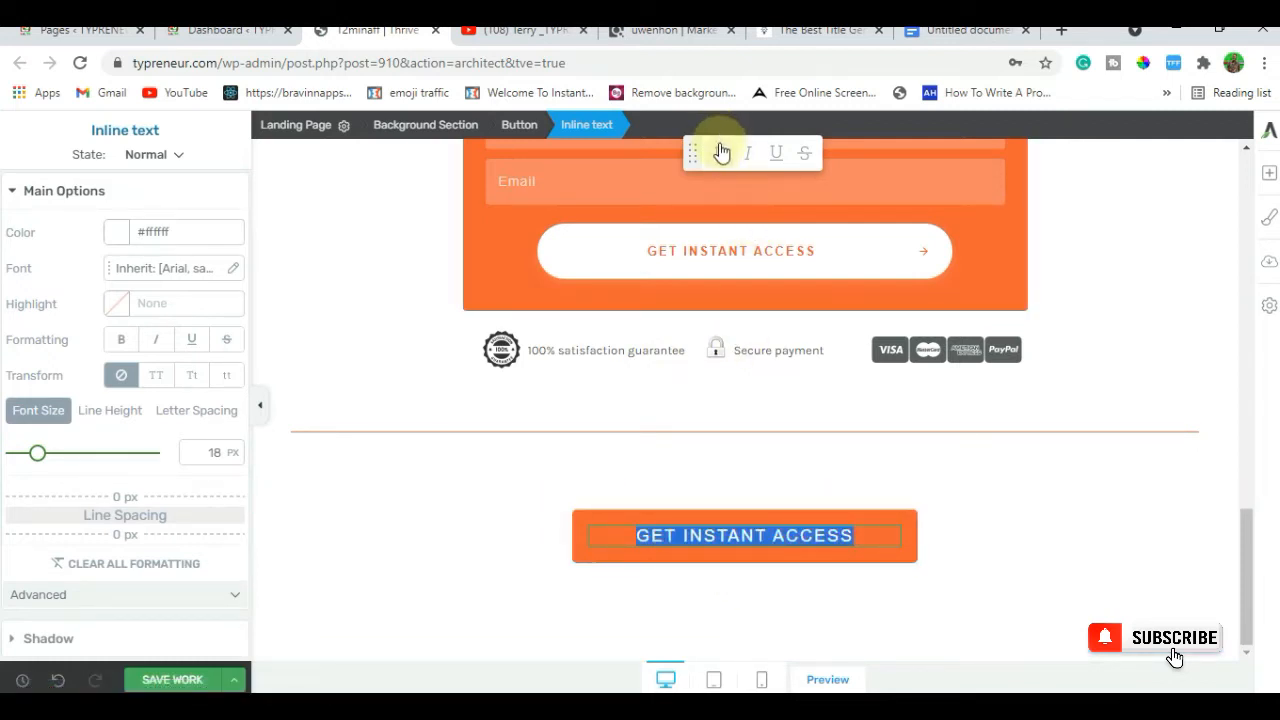
{"action": "left_click", "coordinate": [116, 338]}
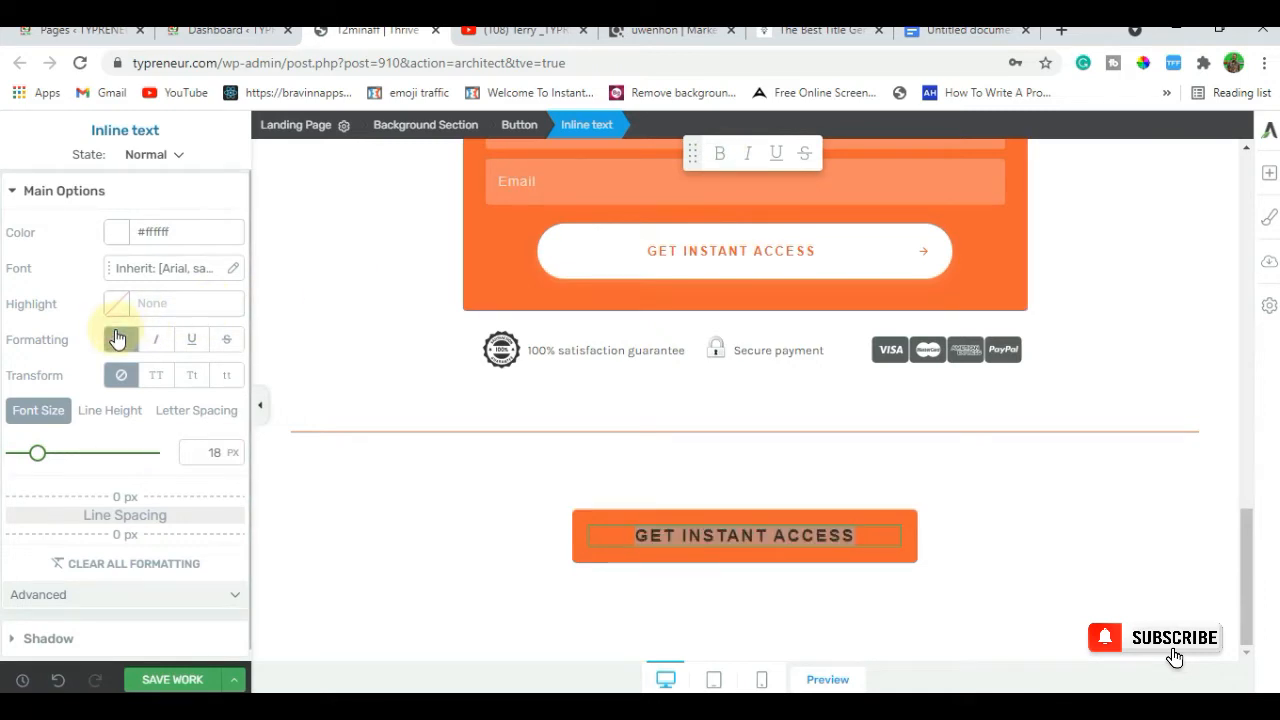
{"action": "left_click", "coordinate": [540, 562]}
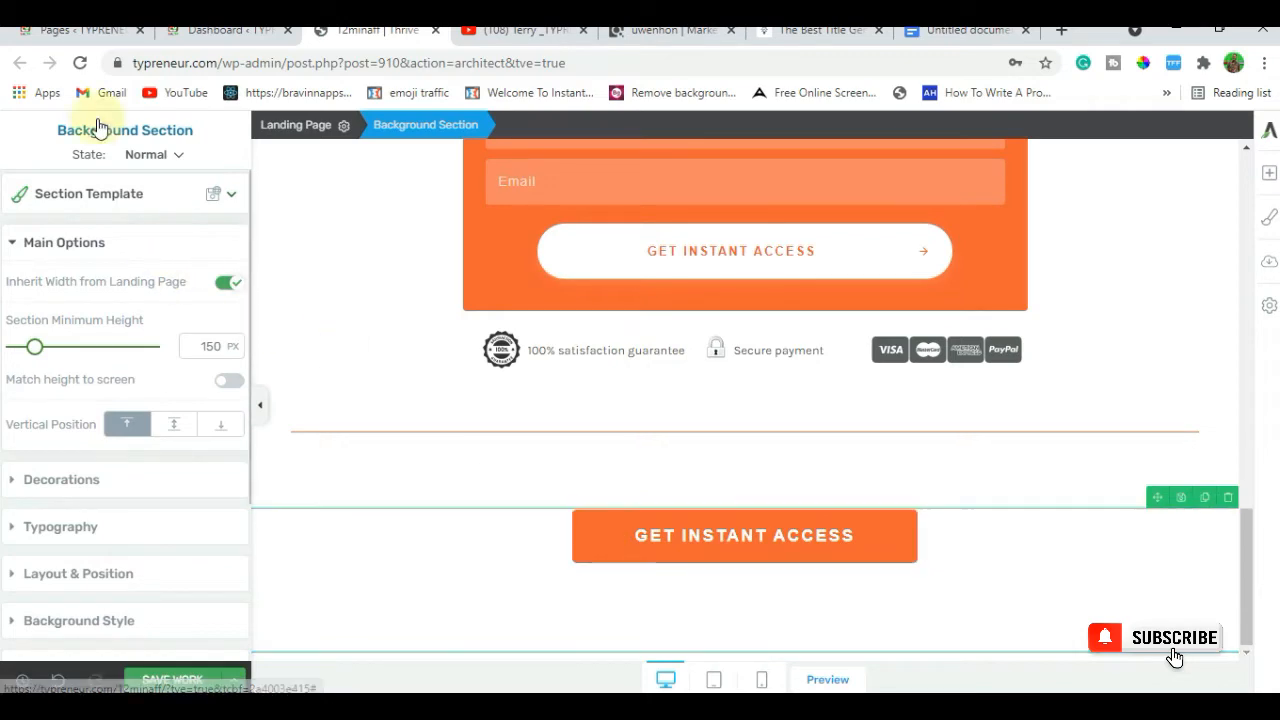
Switch to the WordPress admin and start a new Thrive Lightbox.
{"action": "left_click", "coordinate": [47, 38]}
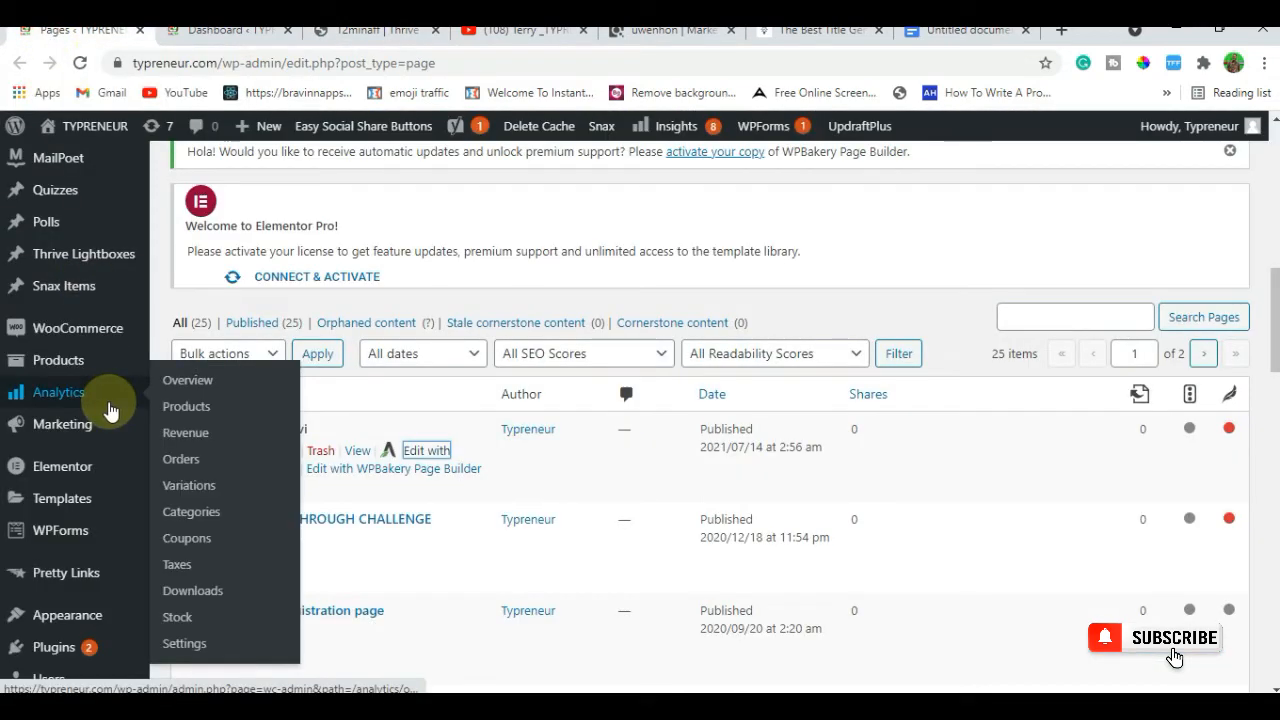
{"action": "mouse_move", "coordinate": [92, 262]}
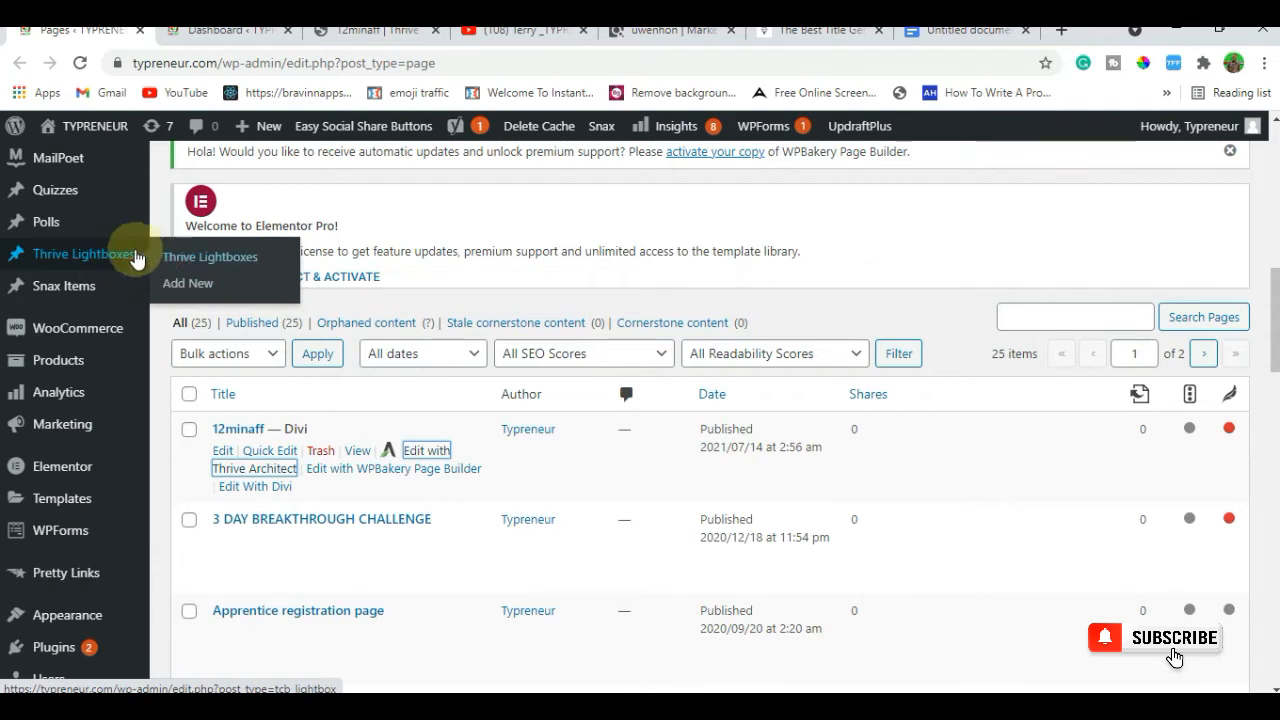
{"action": "left_click", "coordinate": [181, 289]}
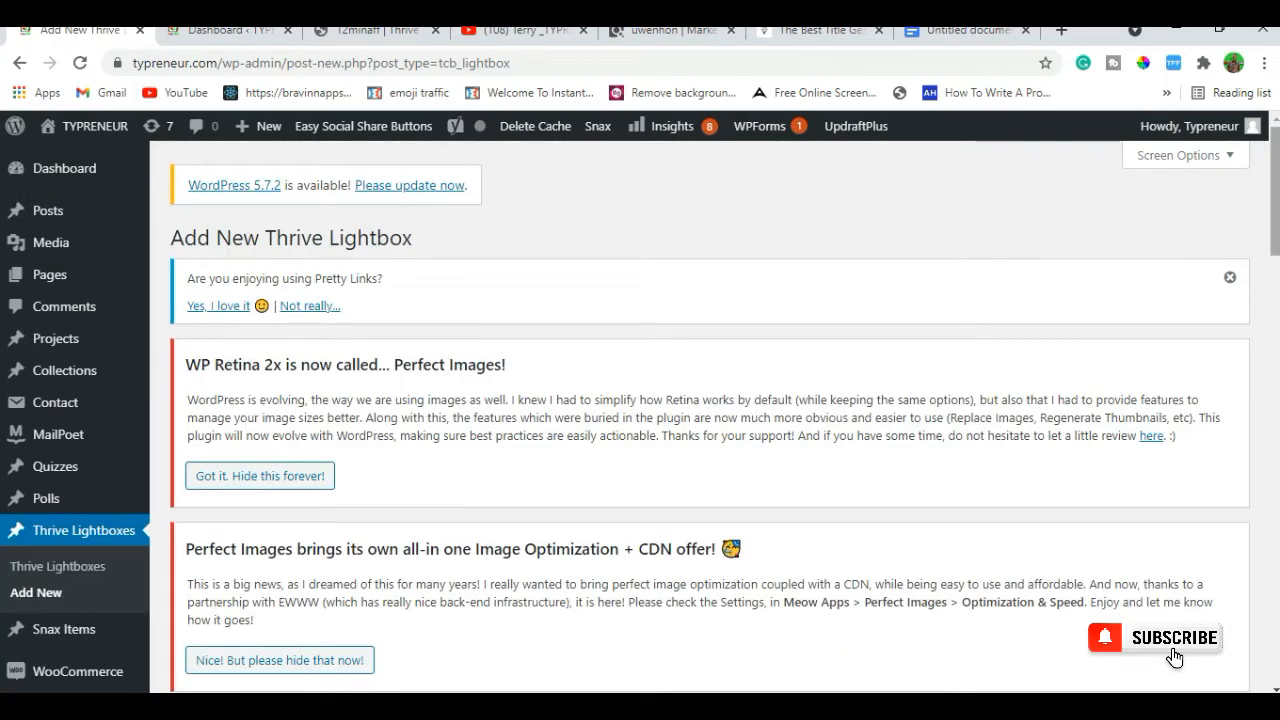
{"action": "scroll", "coordinate": [640, 410], "scroll_direction": "down", "scroll_amount": 1}
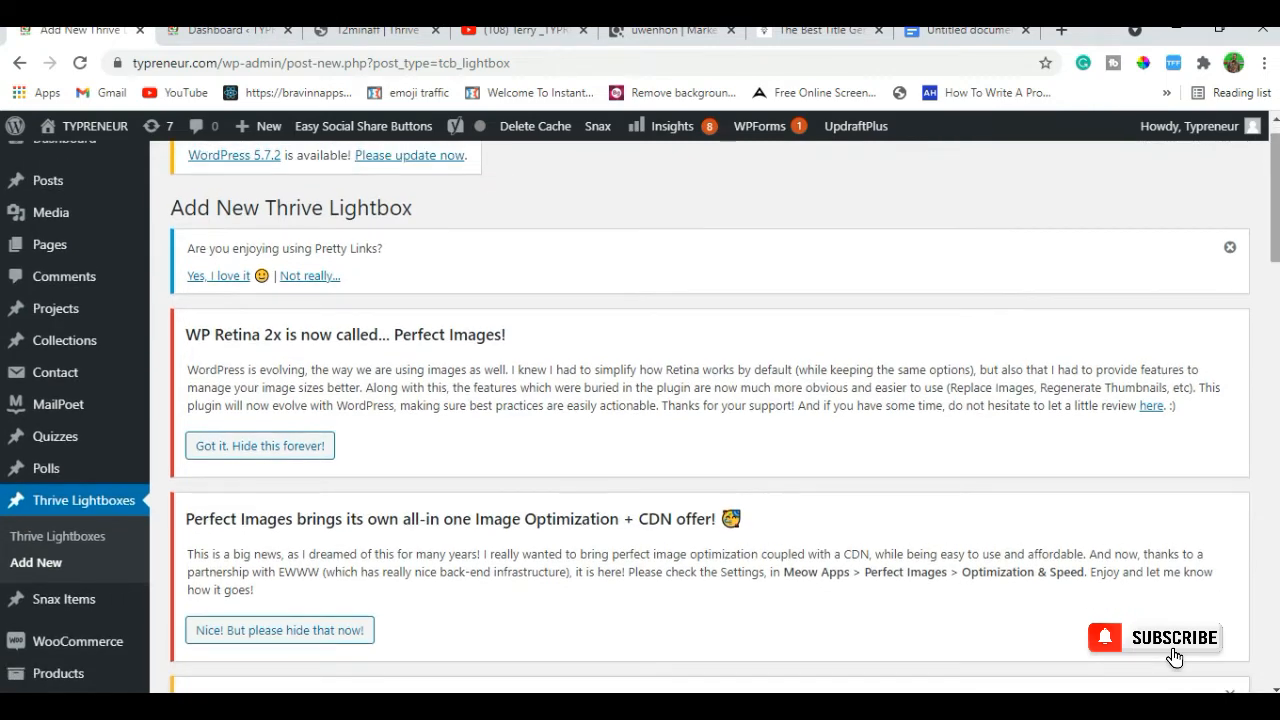
{"action": "scroll", "coordinate": [1175, 657], "scroll_direction": "down", "scroll_amount": 8}
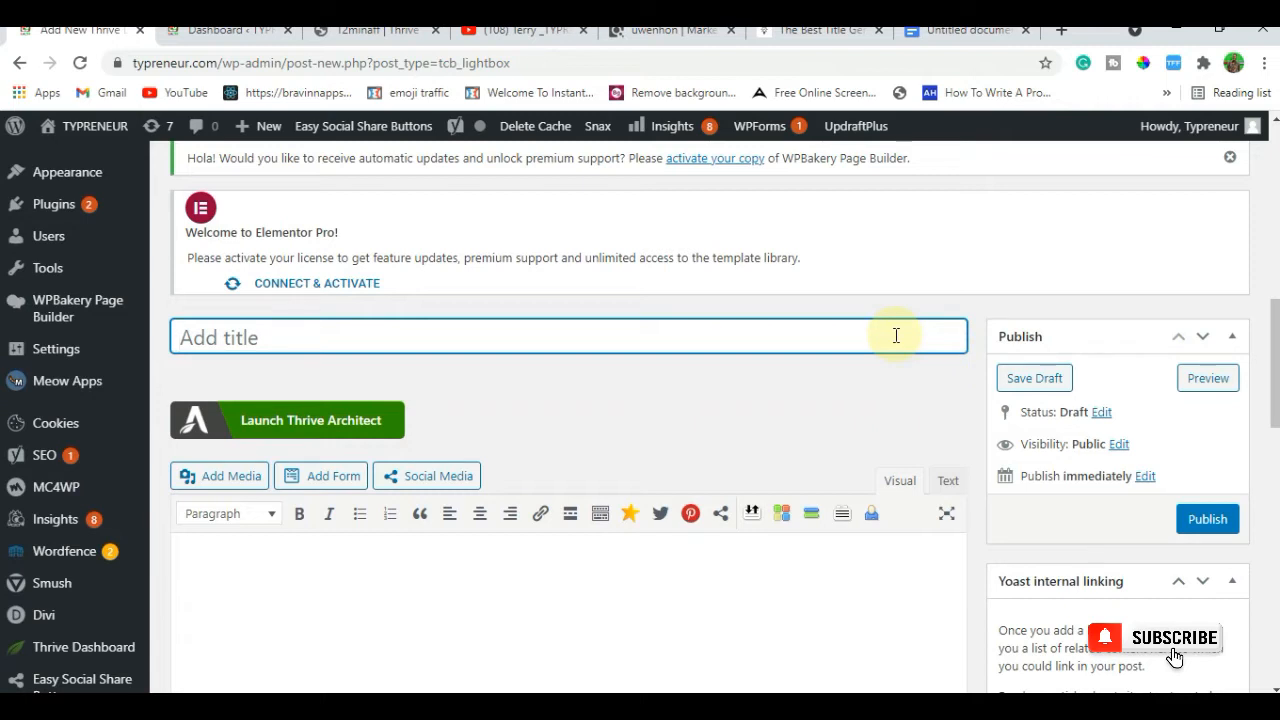
Title the new lightbox "12MINAFF" and publish it.
{"action": "type", "text": "12AFF"}
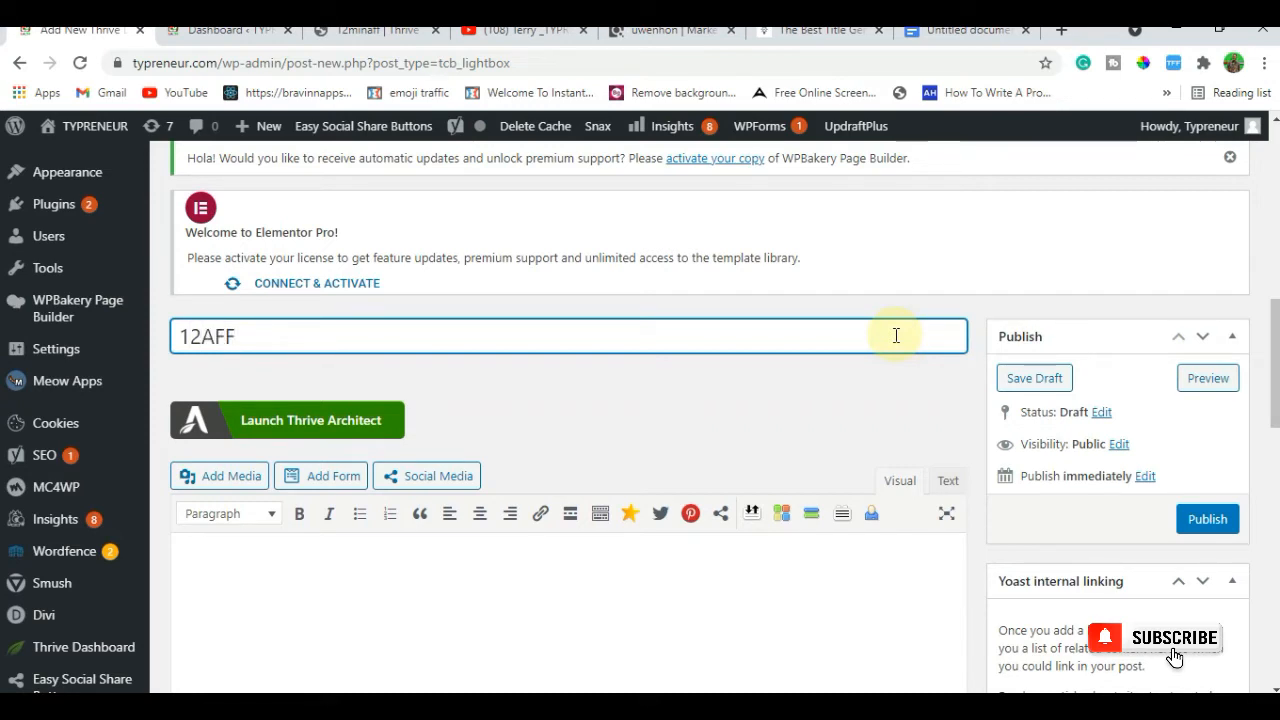
{"action": "key", "text": "alt"}
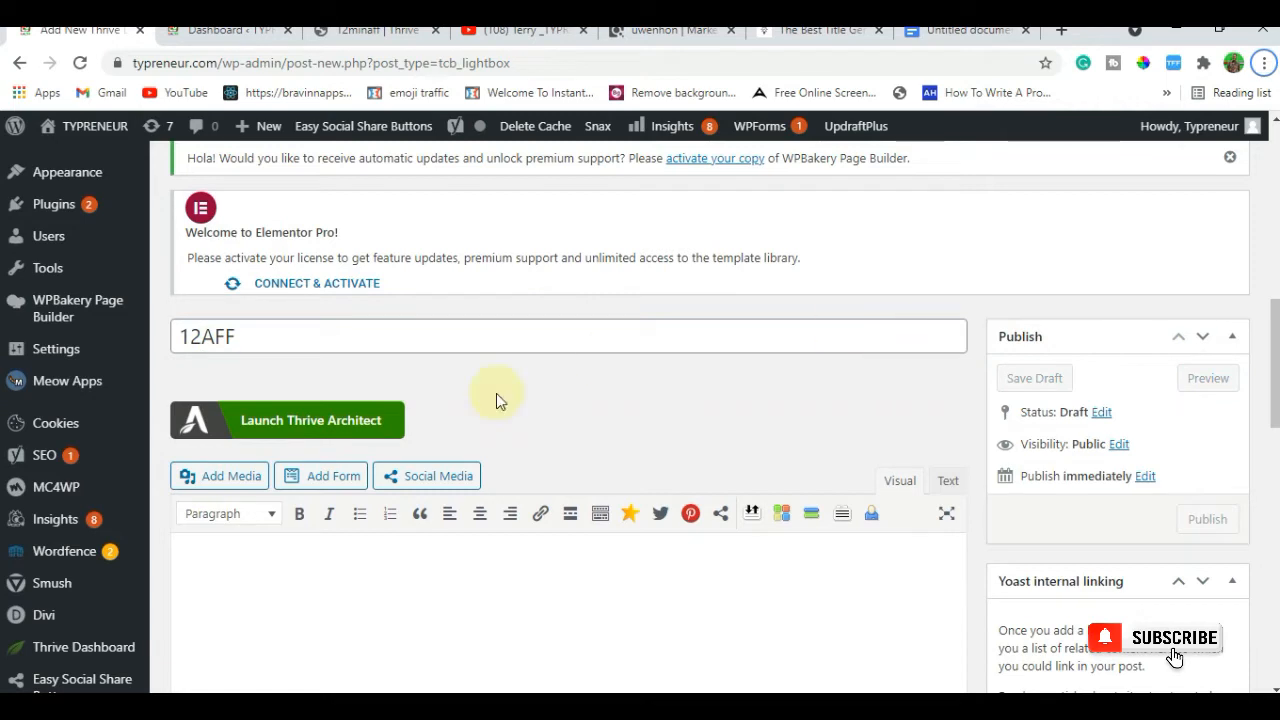
{"action": "left_click", "coordinate": [200, 342]}
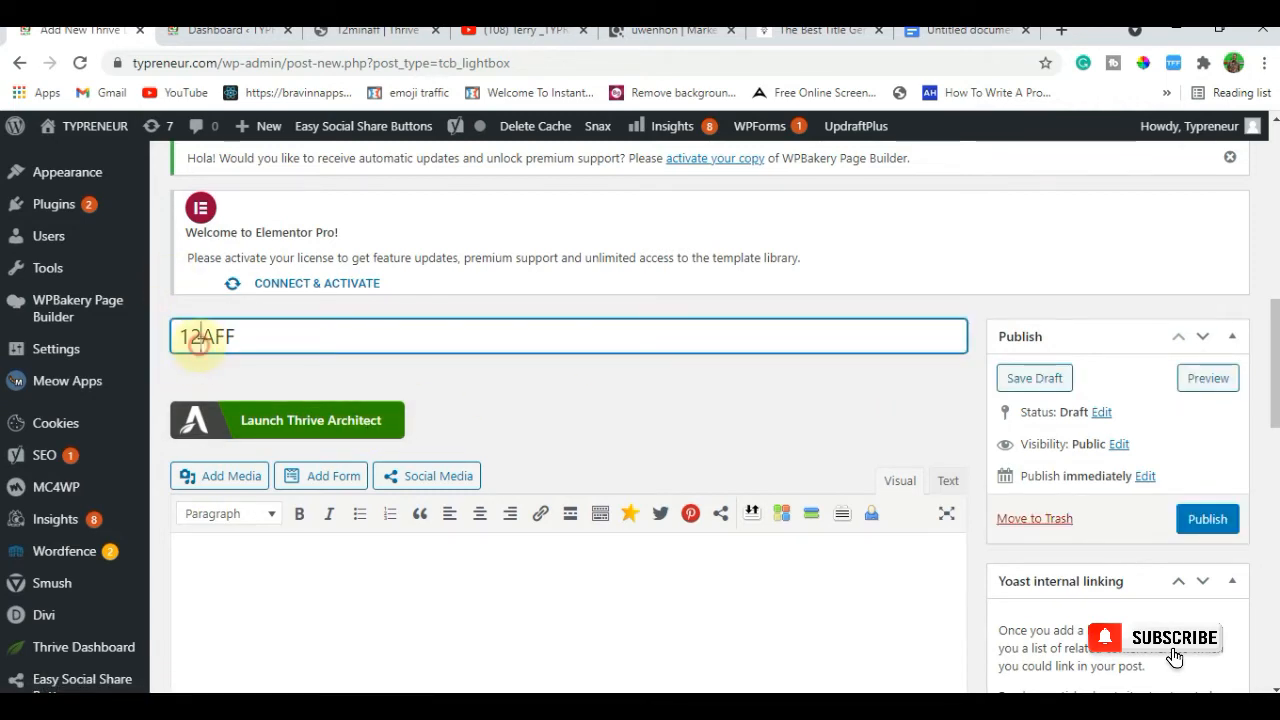
{"action": "type", "text": "MIN"}
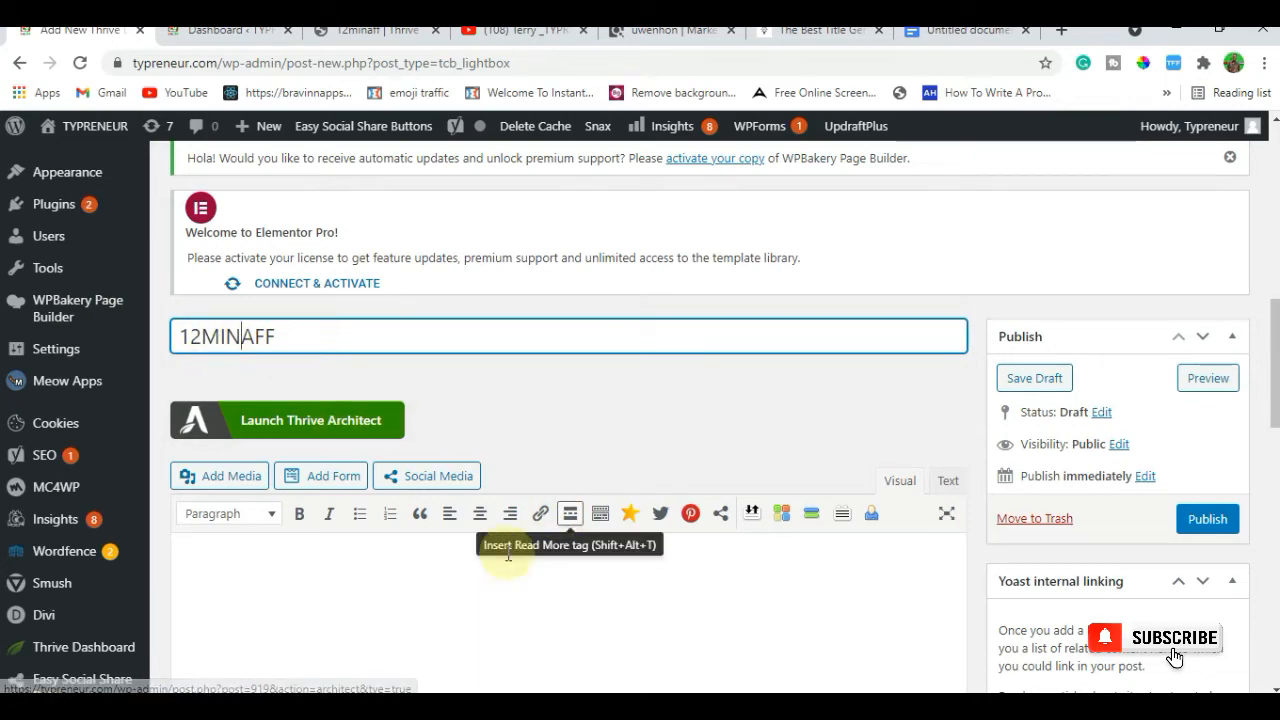
{"action": "left_click", "coordinate": [380, 415]}
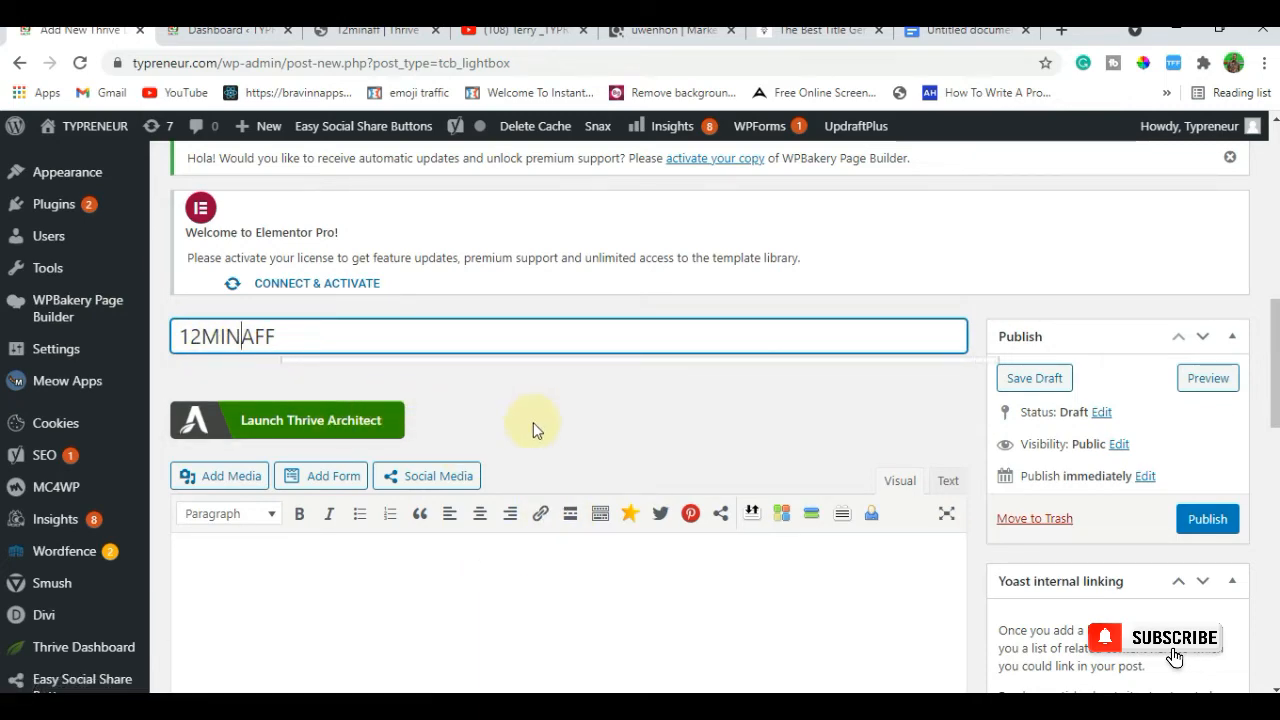
{"action": "left_click", "coordinate": [1209, 527]}
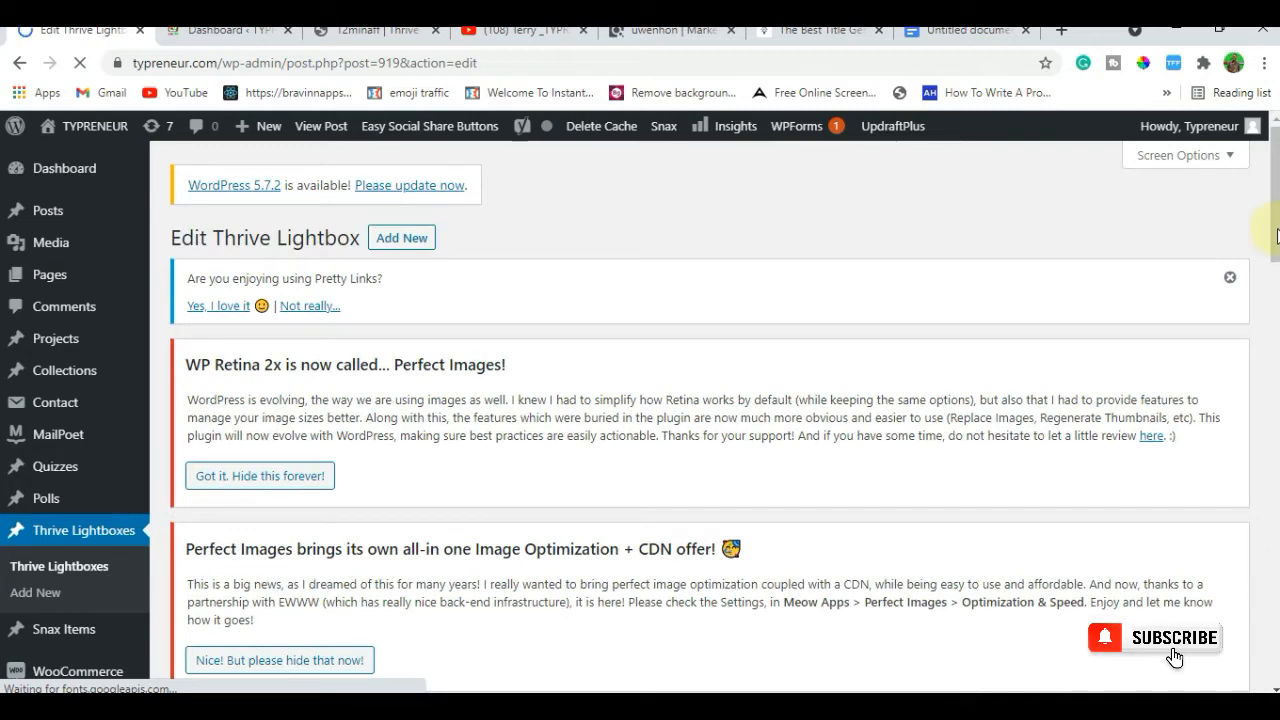
Open the published lightbox in Thrive Architect and add a Progress Bar element to its empty content area.
{"action": "left_click_drag", "start_coordinate": [1277, 234], "coordinate": [1278, 406]}
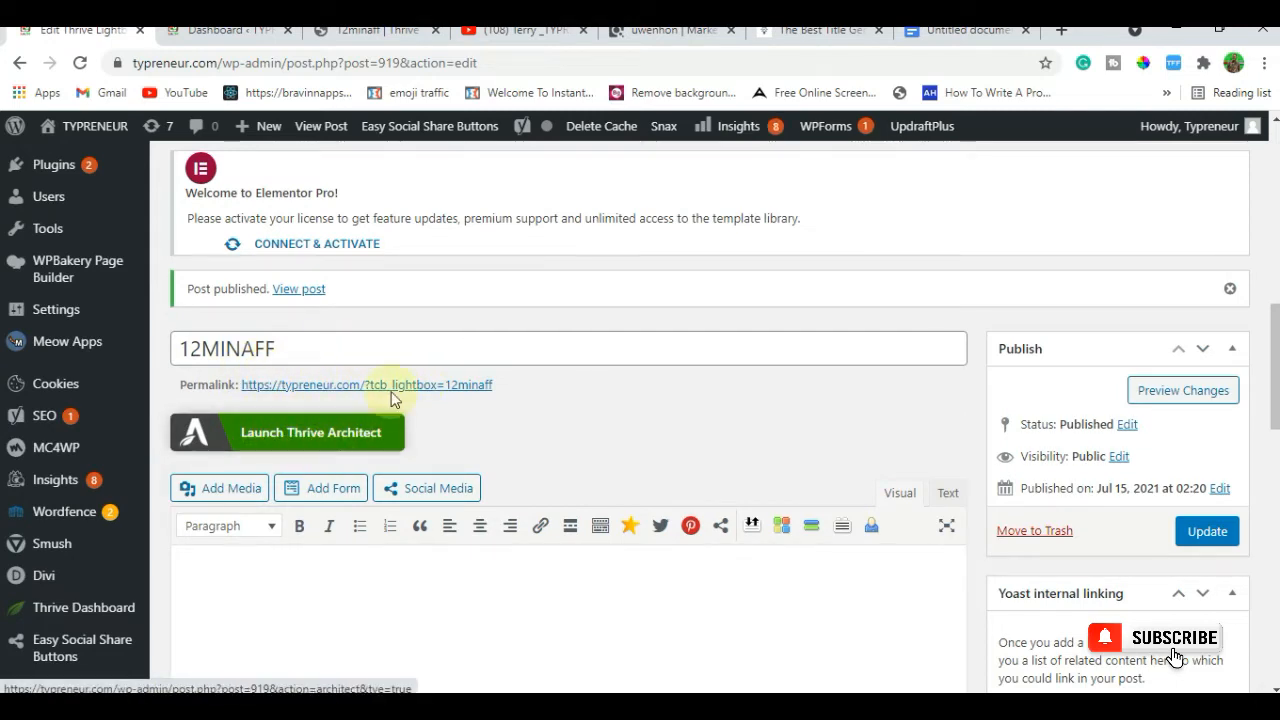
{"action": "left_click", "coordinate": [310, 440]}
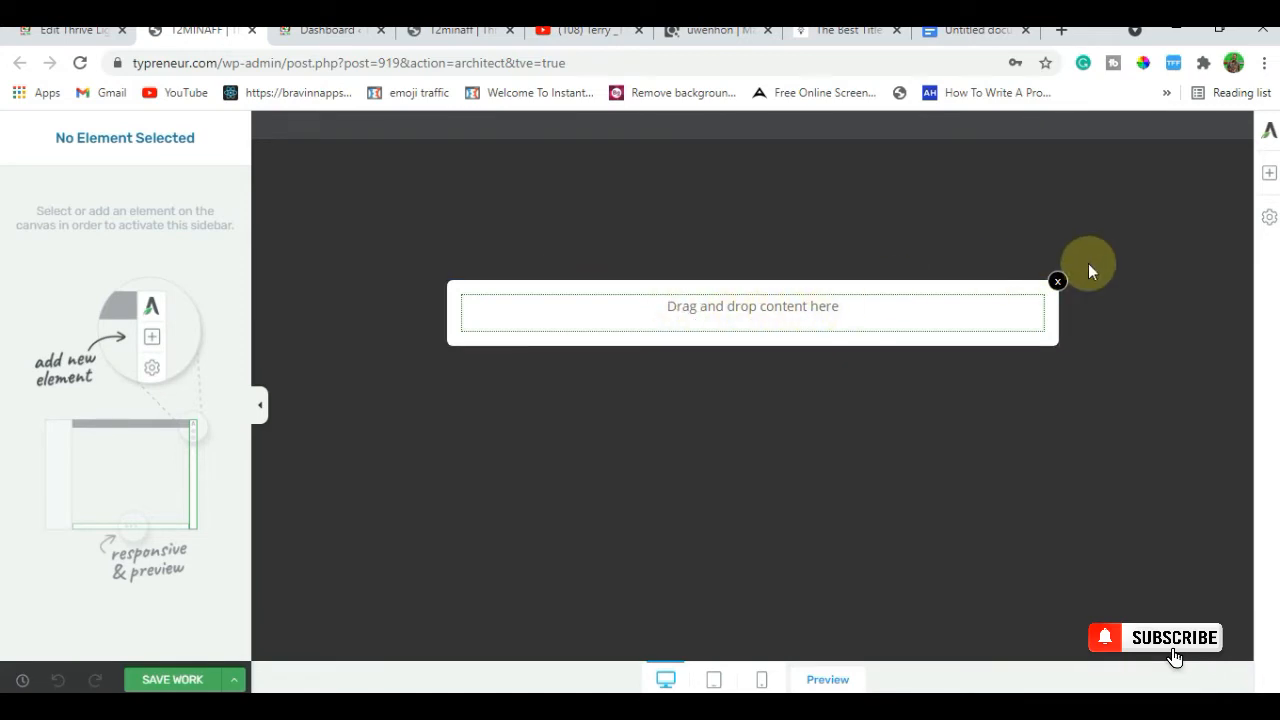
{"action": "left_click", "coordinate": [1274, 177]}
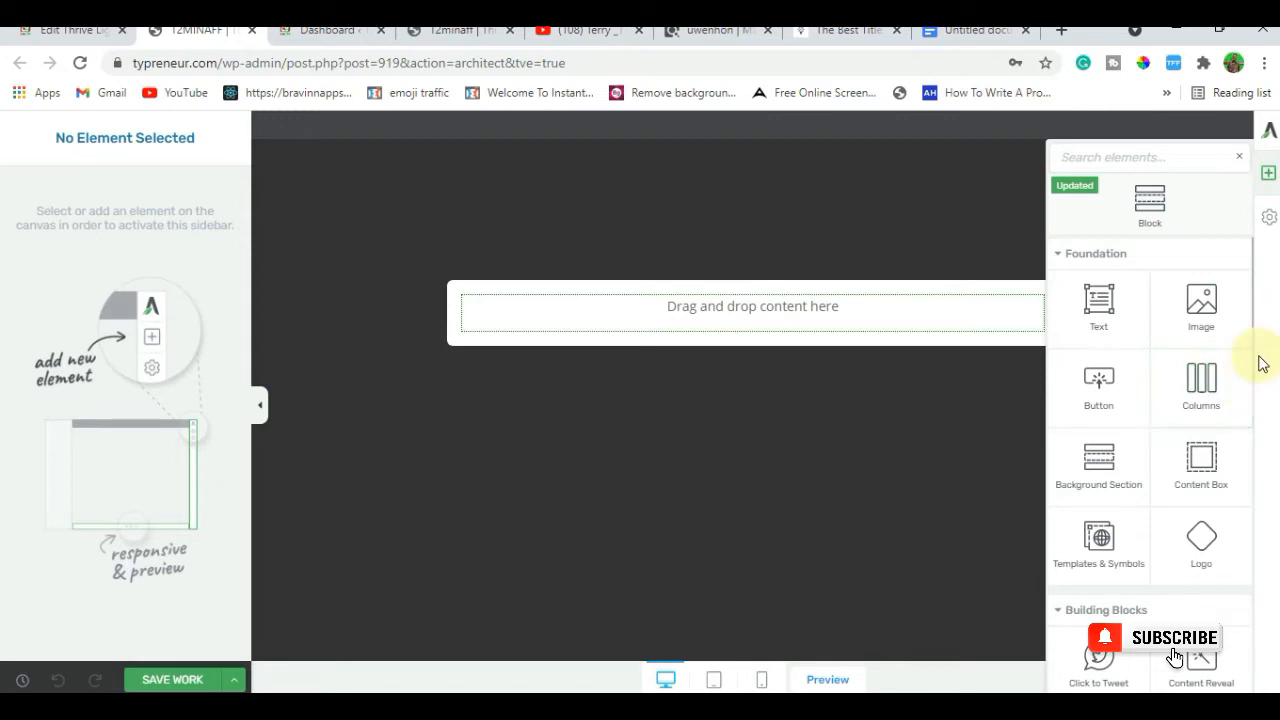
{"action": "left_click_drag", "start_coordinate": [1251, 312], "coordinate": [1263, 422]}
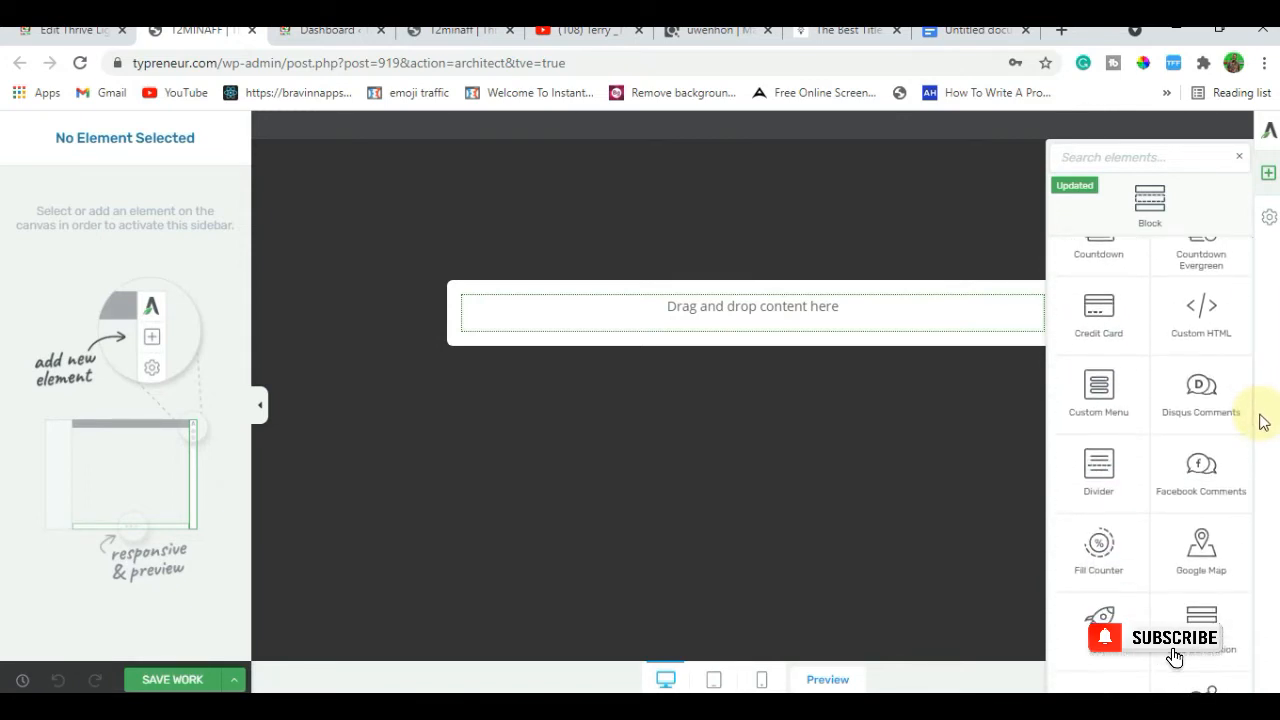
{"action": "left_click_drag", "start_coordinate": [1250, 382], "coordinate": [1260, 440]}
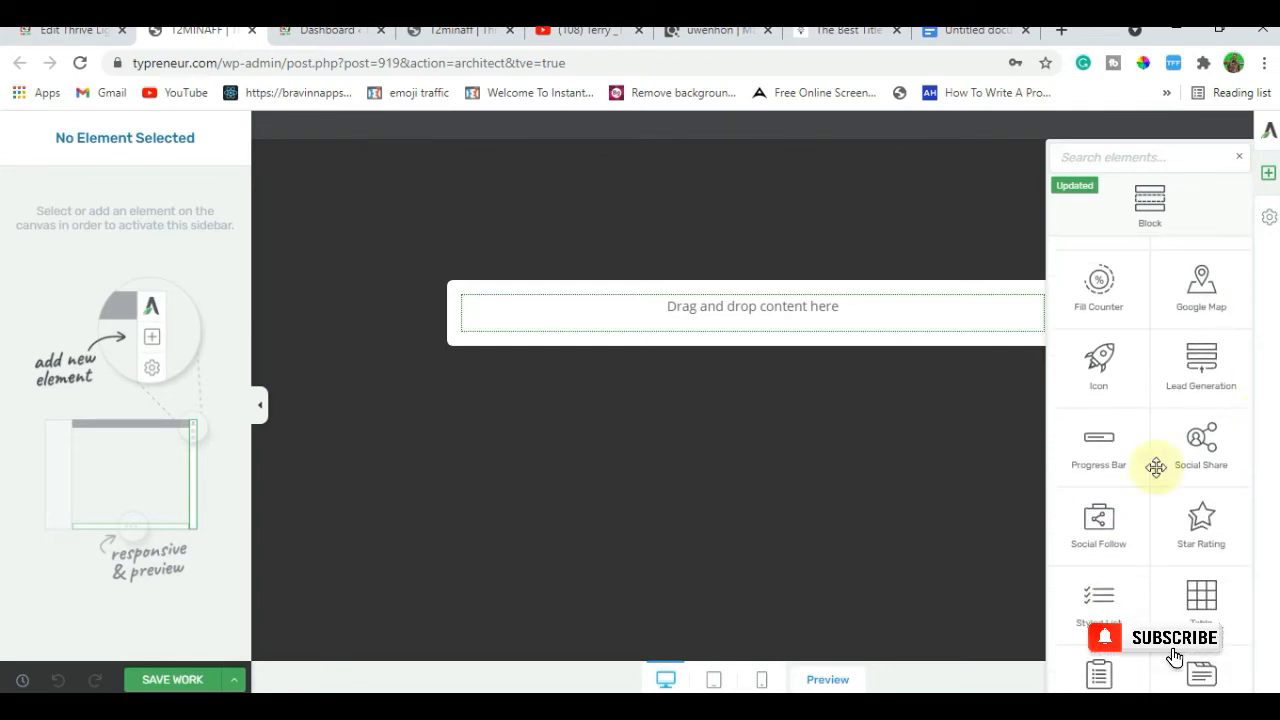
{"action": "left_click_drag", "start_coordinate": [1083, 479], "coordinate": [817, 319]}
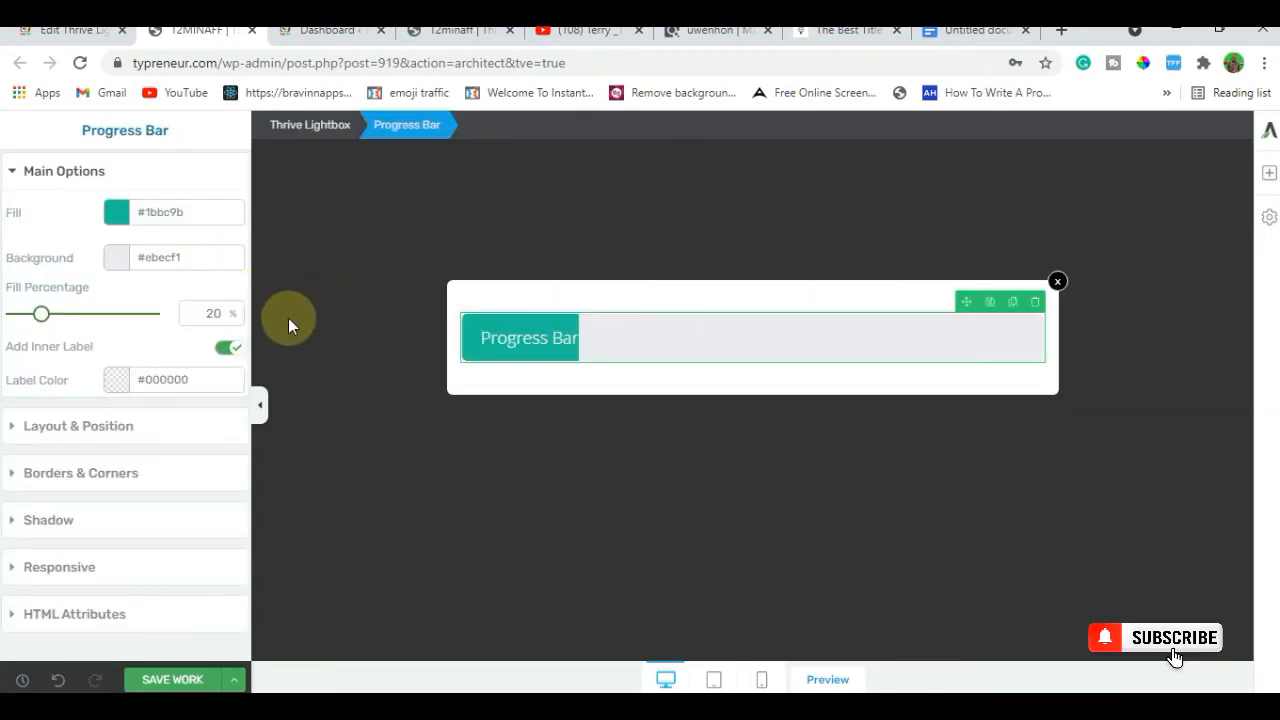
Set the progress bar's fill percentage to 80% and change its fill color to green #38bc1b.
{"action": "double_click", "coordinate": [212, 312]}
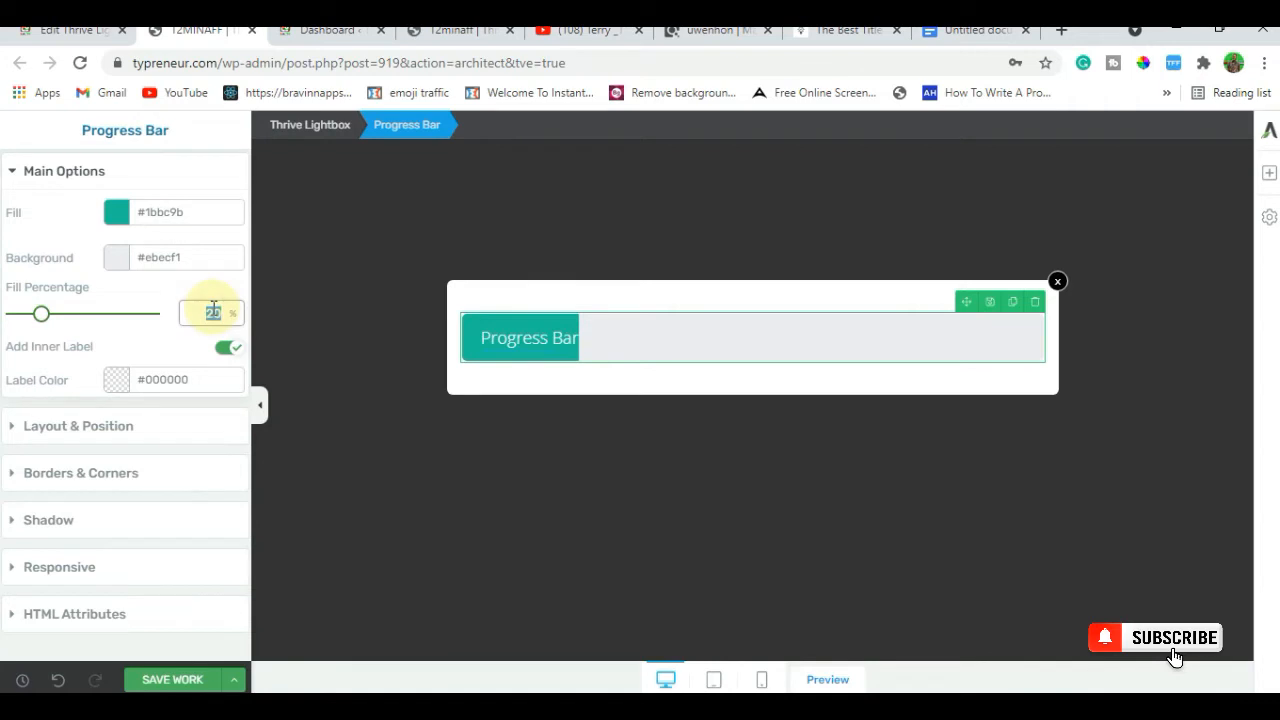
{"action": "type", "text": "80"}
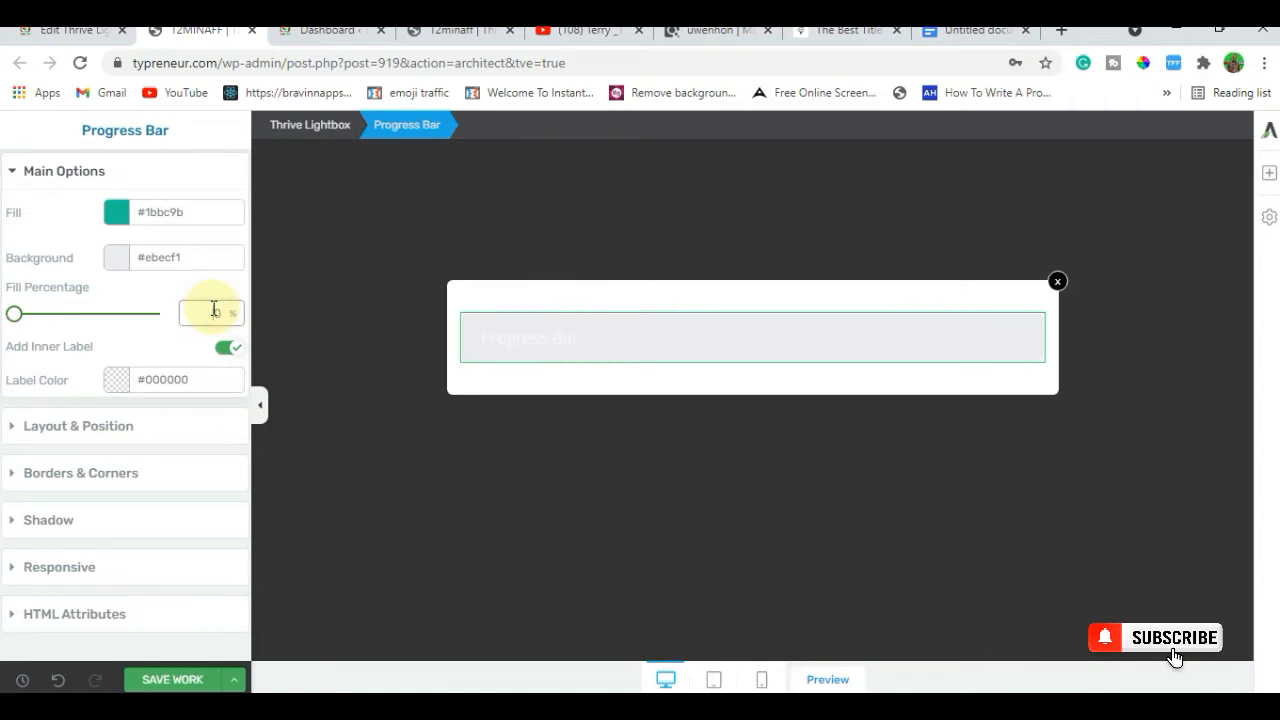
{"action": "left_click", "coordinate": [124, 216]}
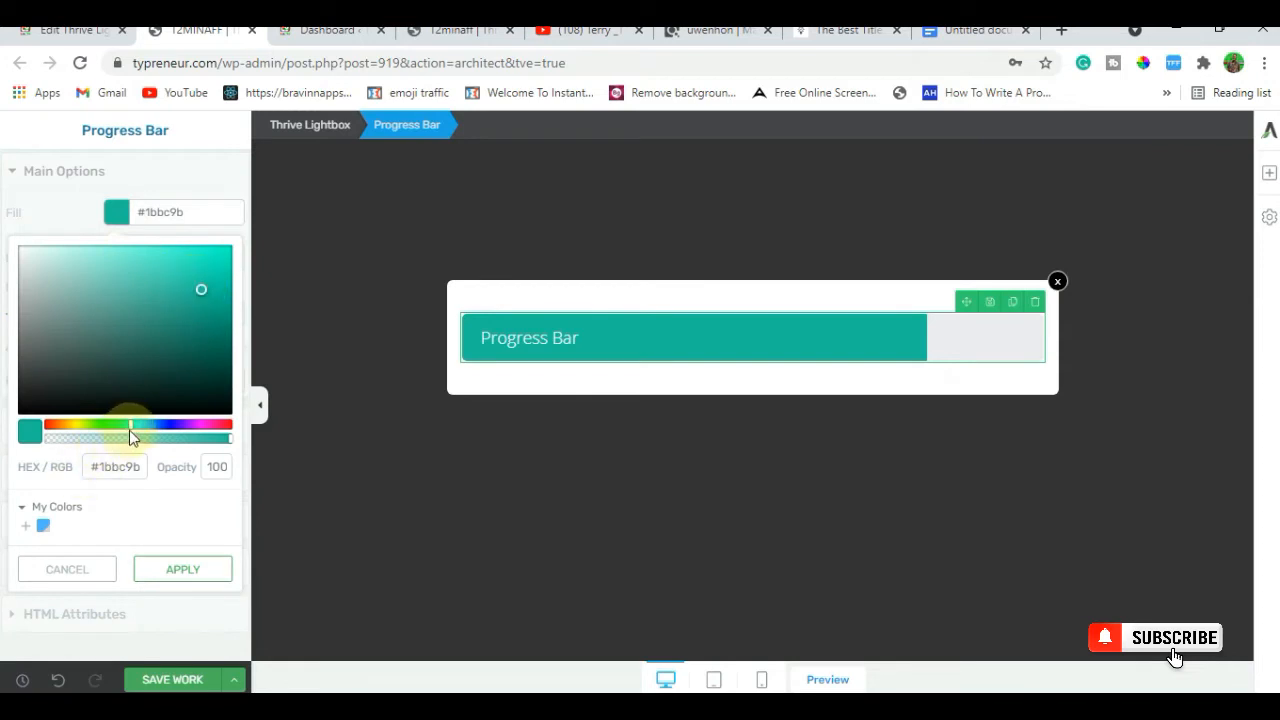
{"action": "left_click_drag", "start_coordinate": [134, 430], "coordinate": [104, 430]}
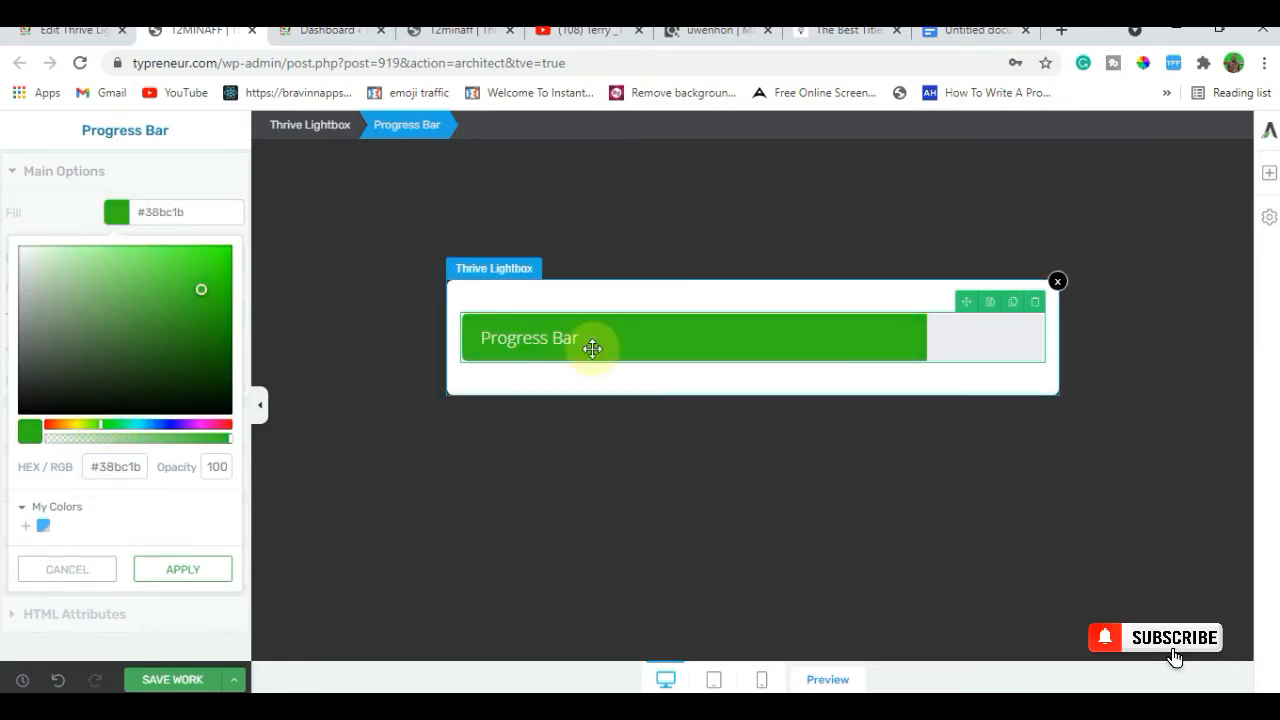
Replace the progress bar's label with "Almost Done (80%)".
{"action": "left_click", "coordinate": [556, 336]}
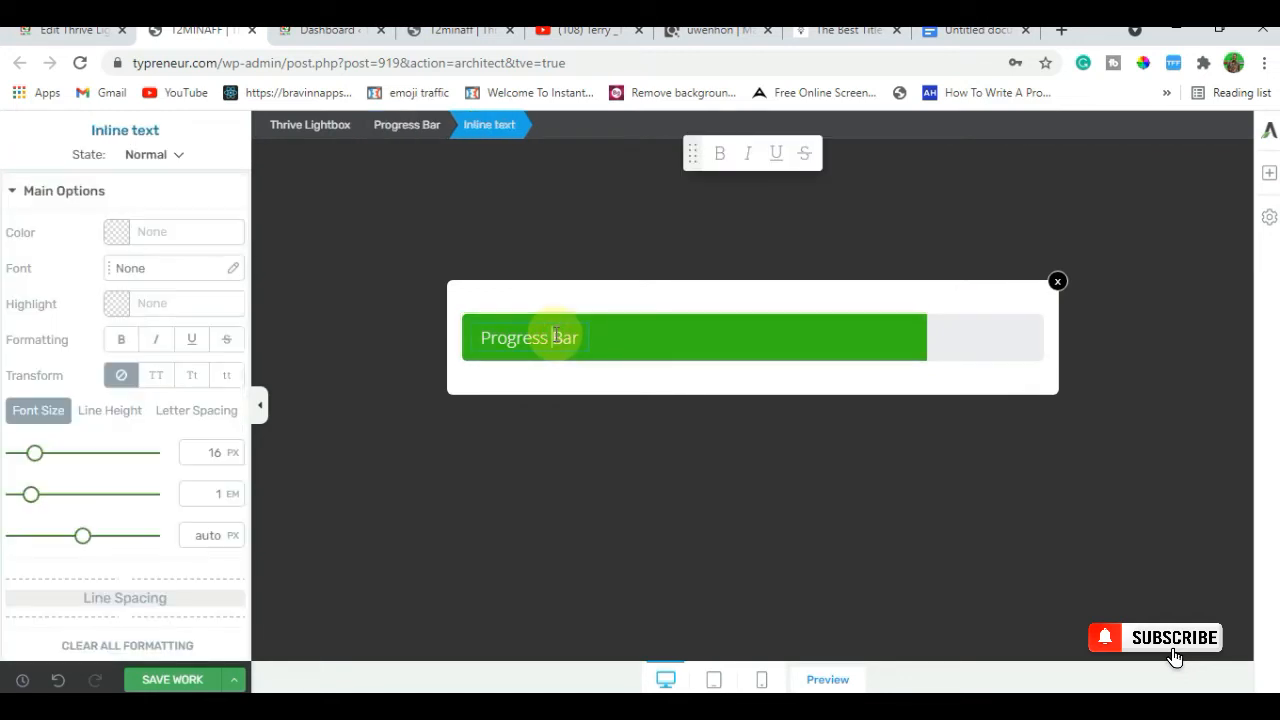
{"action": "key", "text": "Delete"}
{"action": "key", "text": "Delete"}
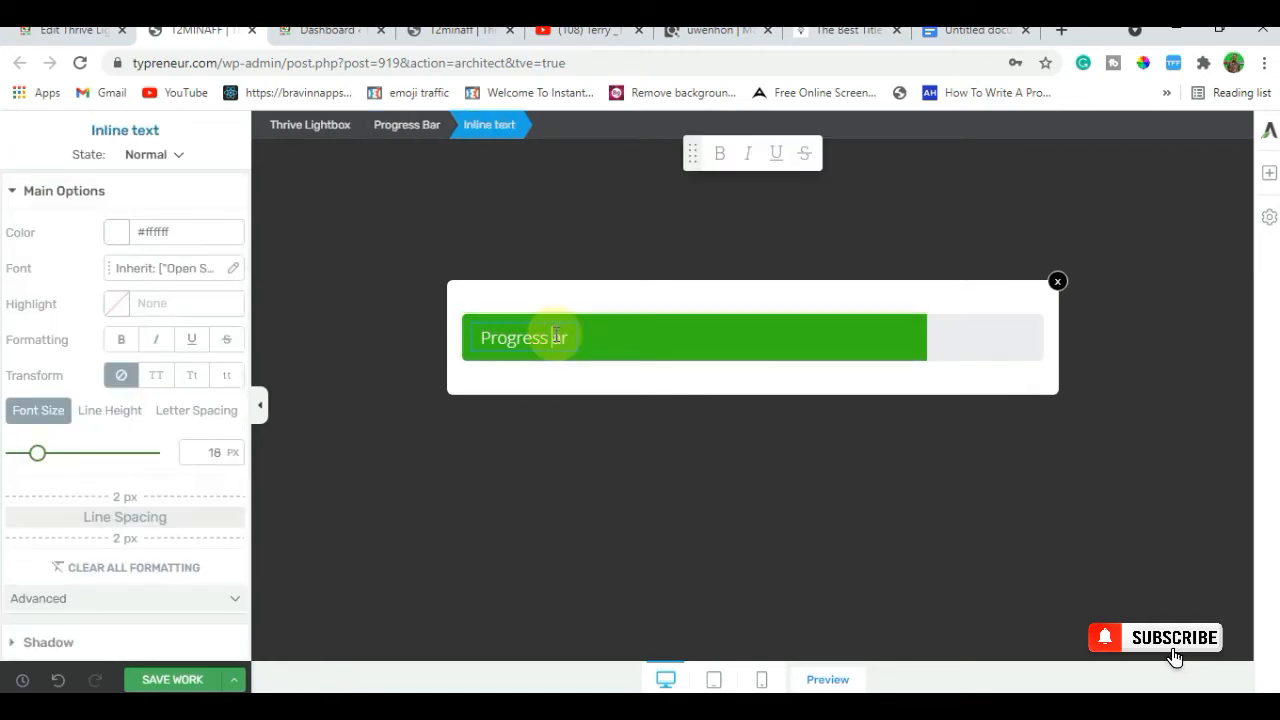
{"action": "key", "text": "ctrl+a"}
{"action": "key", "text": "BackSpace"}
{"action": "type", "text": "Almo"}
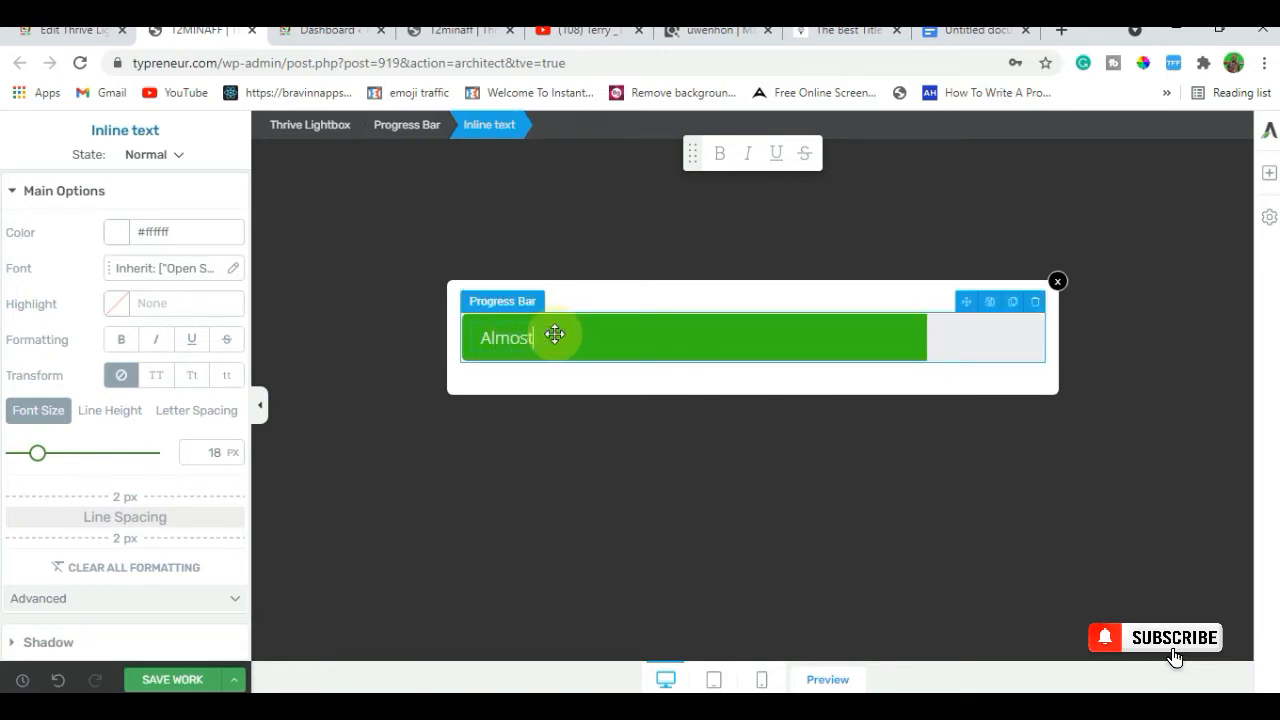
{"action": "type", "text": "st Done (80%"}
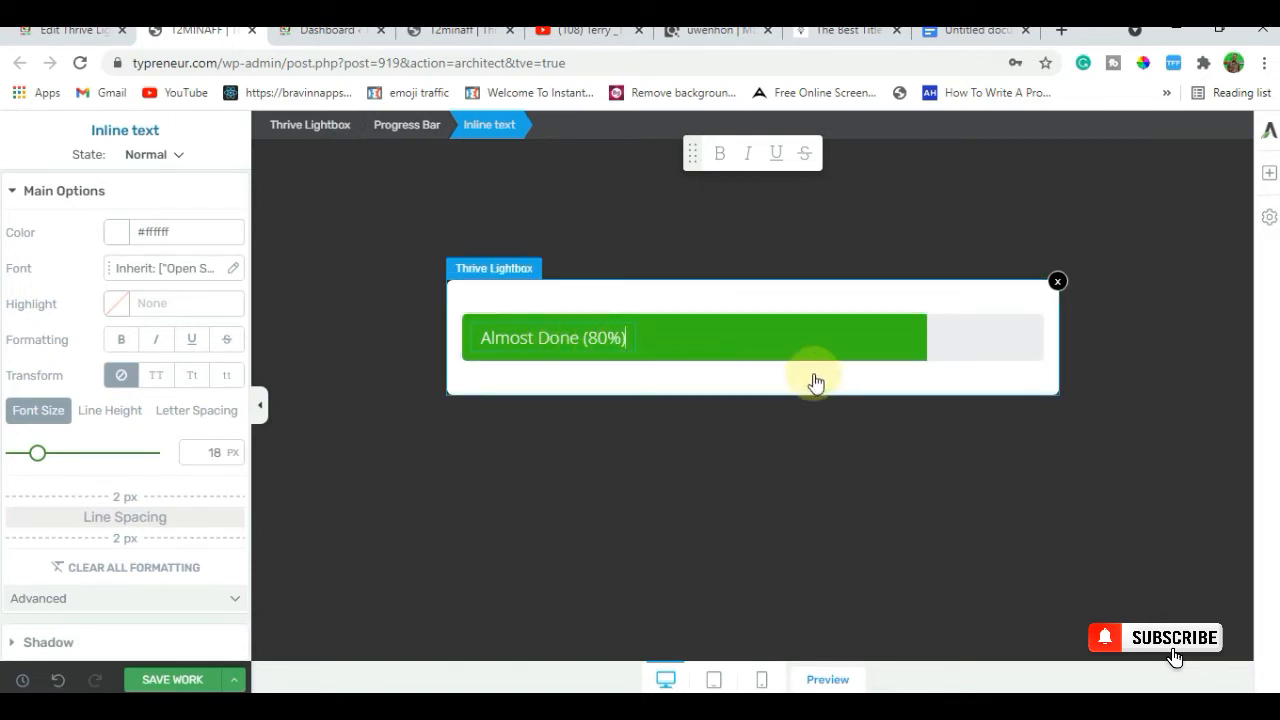
Add a Text element directly below the progress bar in the lightbox.
{"action": "left_click", "coordinate": [1273, 178]}
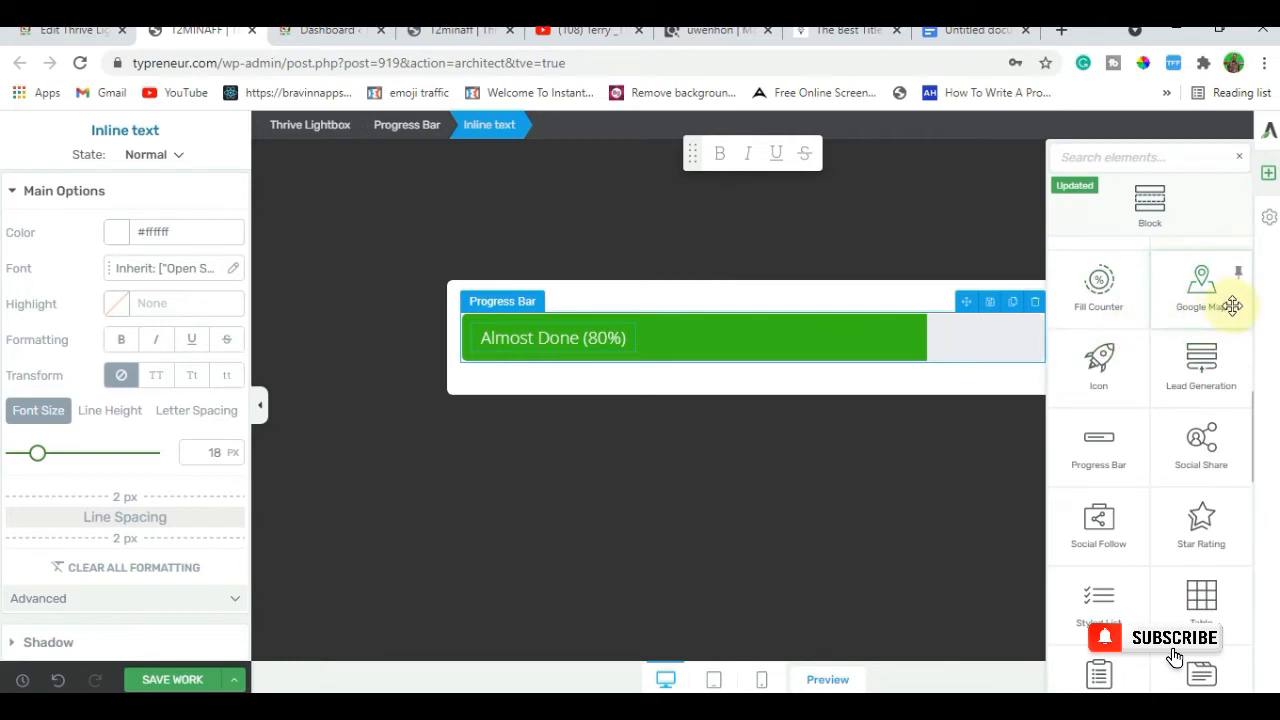
{"action": "left_click_drag", "start_coordinate": [1251, 434], "coordinate": [1246, 271]}
{"action": "mouse_move", "coordinate": [1148, 309]}
{"action": "left_mouse_down"}
{"action": "mouse_move", "coordinate": [1000, 291]}
{"action": "mouse_move", "coordinate": [885, 367]}
{"action": "left_mouse_up"}
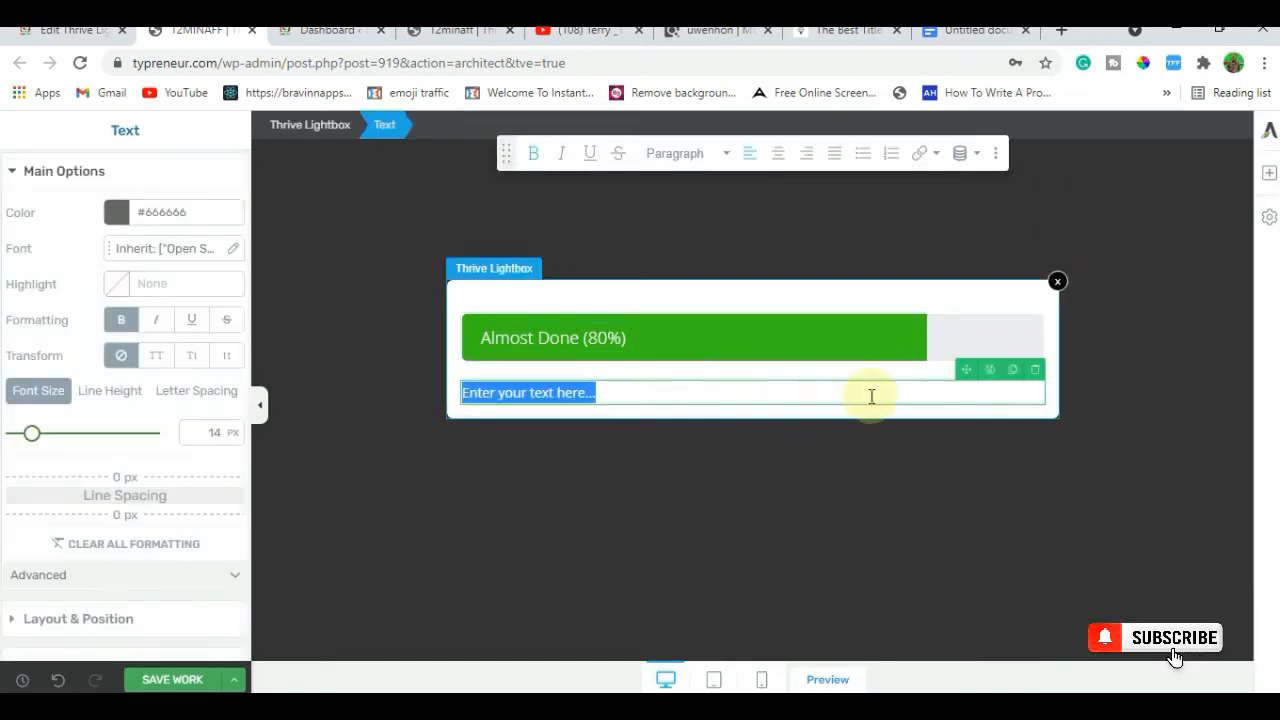
Add a Lead Generation element below the text, using the Opt-in Form 01 template with name, email and sign-up button.
{"action": "left_click", "coordinate": [1269, 173]}
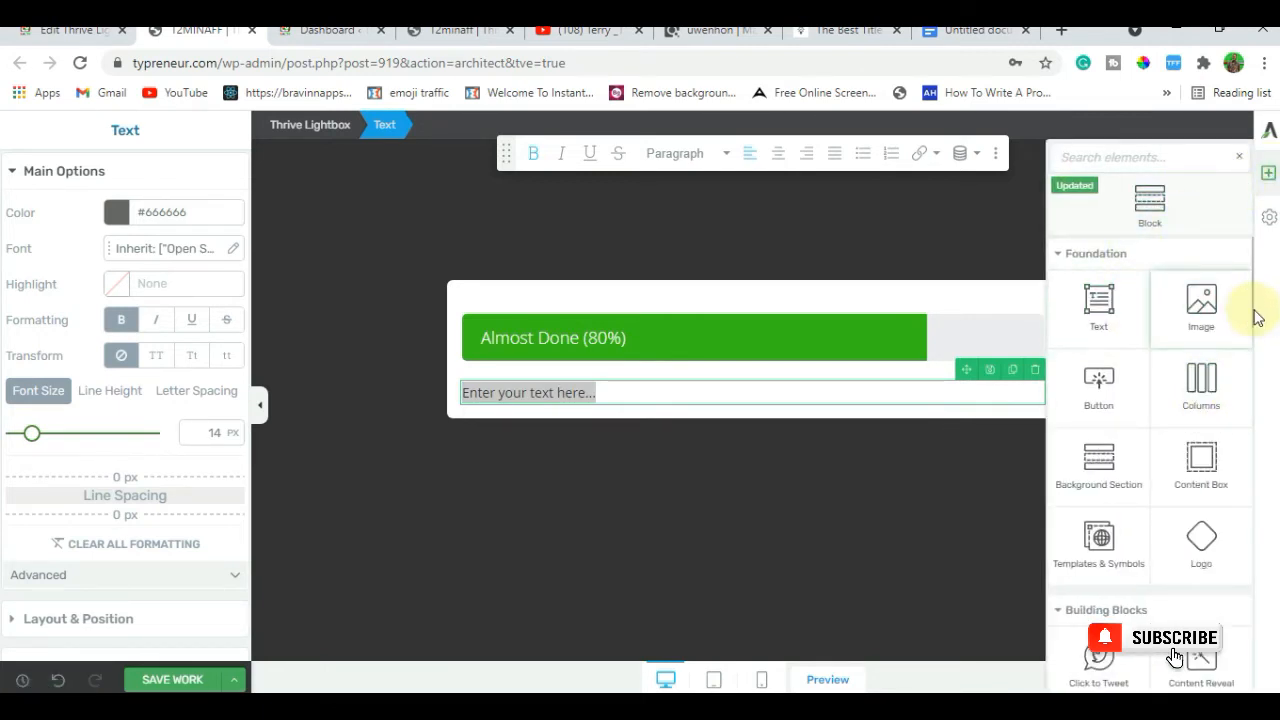
{"action": "scroll", "coordinate": [1268, 444], "scroll_direction": "down", "scroll_amount": 5}
{"action": "scroll", "coordinate": [1266, 443], "scroll_direction": "down", "scroll_amount": 2}
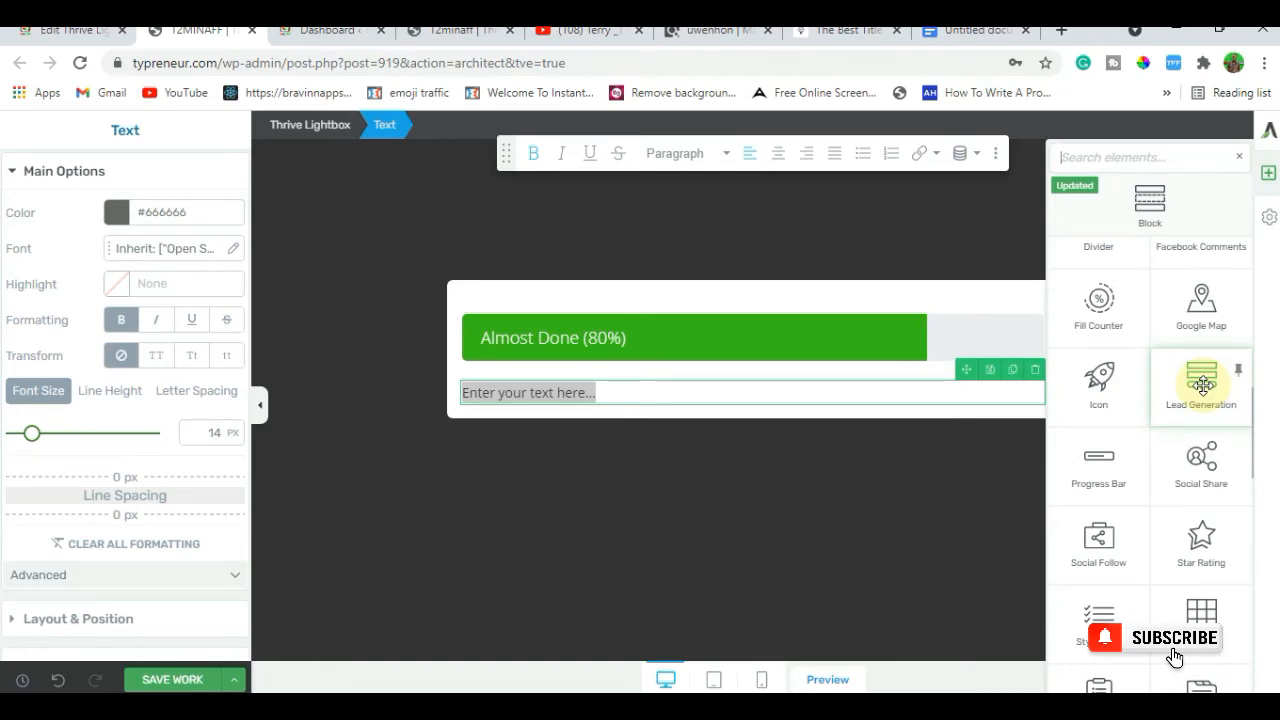
{"action": "left_click_drag", "start_coordinate": [1203, 385], "coordinate": [797, 417]}
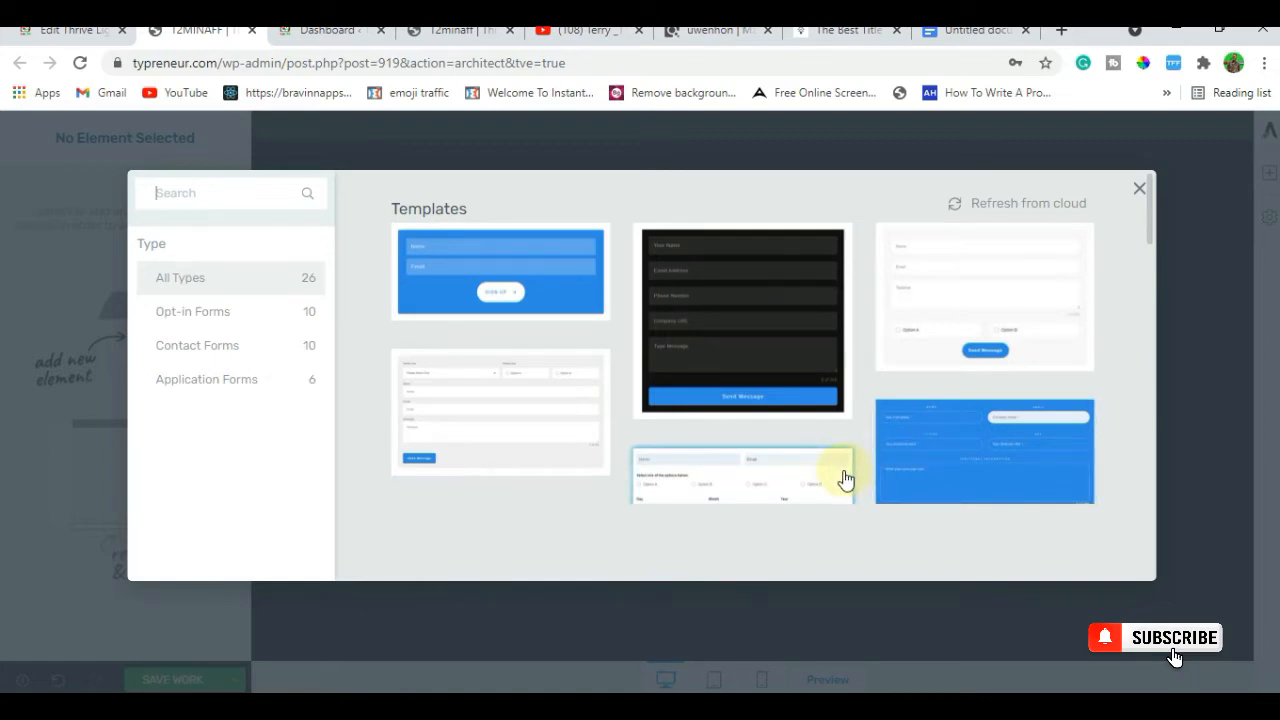
{"action": "left_click_drag", "start_coordinate": [1149, 224], "coordinate": [1152, 297]}
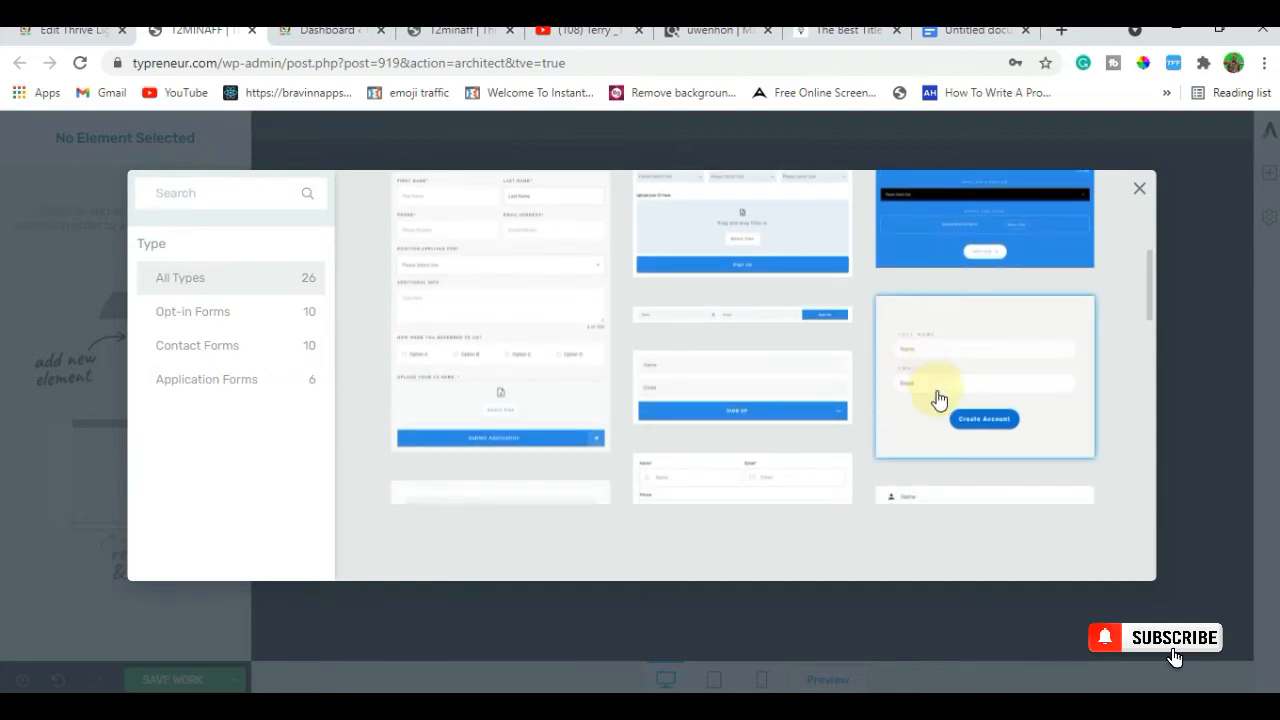
{"action": "left_click", "coordinate": [795, 400]}
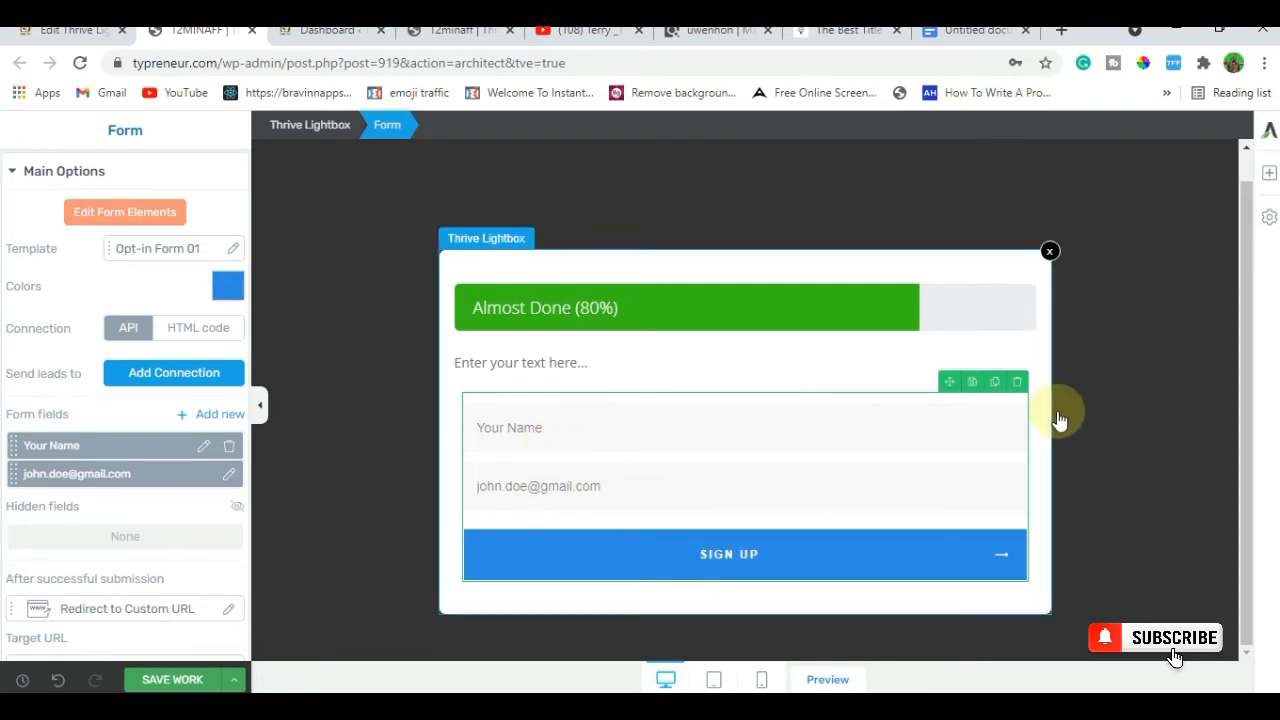
Add a second Text element beneath the opt-in form's SIGN UP button.
{"action": "left_click", "coordinate": [1269, 172]}
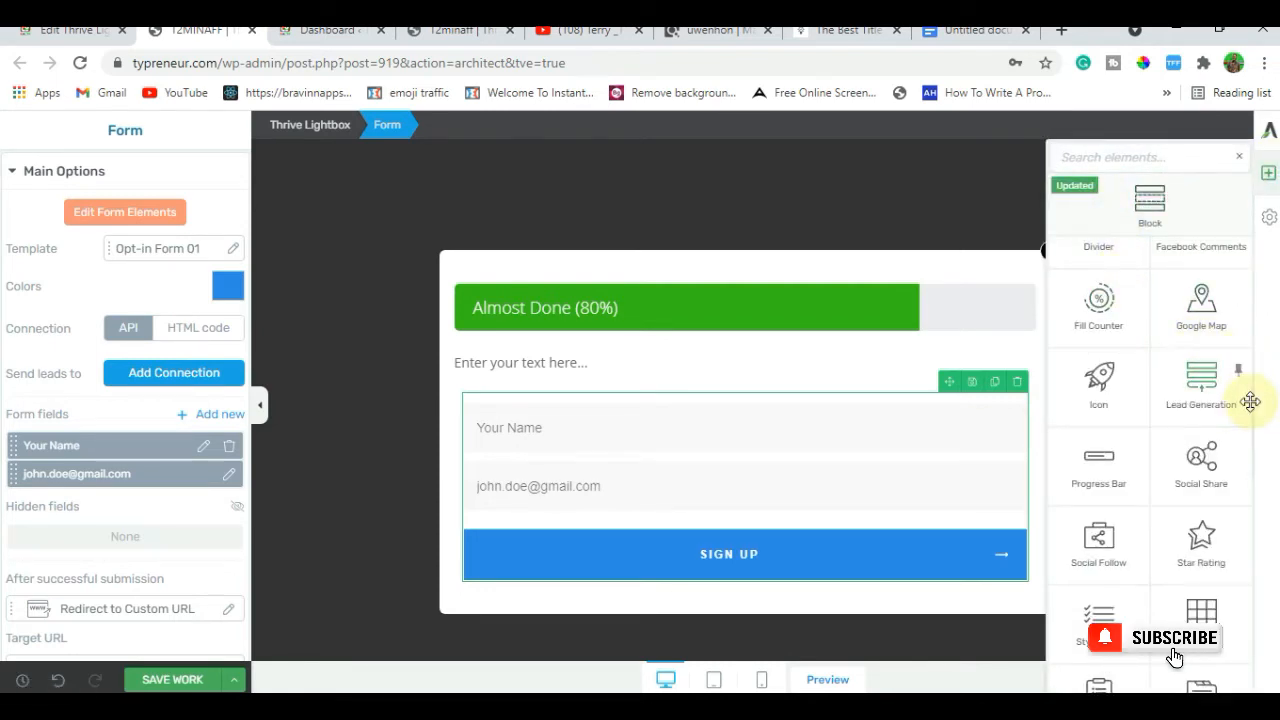
{"action": "left_click_drag", "start_coordinate": [1255, 410], "coordinate": [1259, 250]}
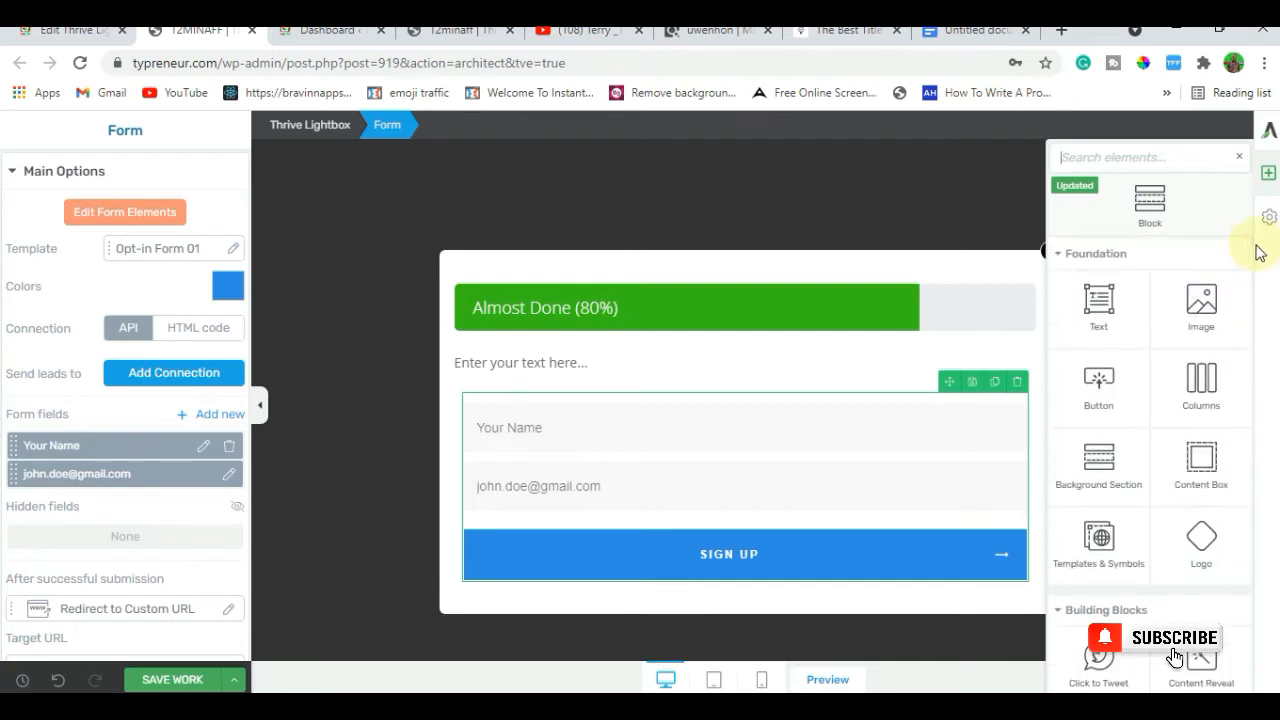
{"action": "left_click_drag", "start_coordinate": [1096, 290], "coordinate": [798, 541]}
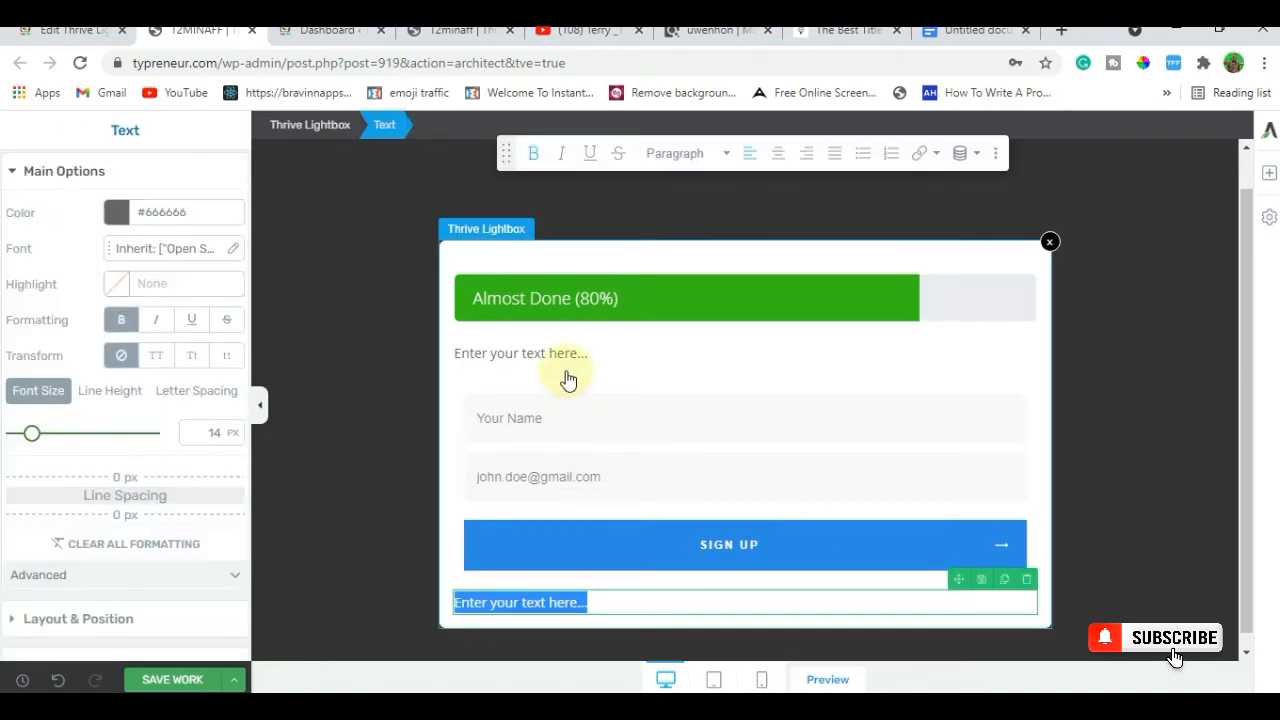
Replace the text above the form with "Get Instant Access To The Community That Helps You Grow Your Massive Audience In 30 days".
{"action": "left_click", "coordinate": [581, 362]}
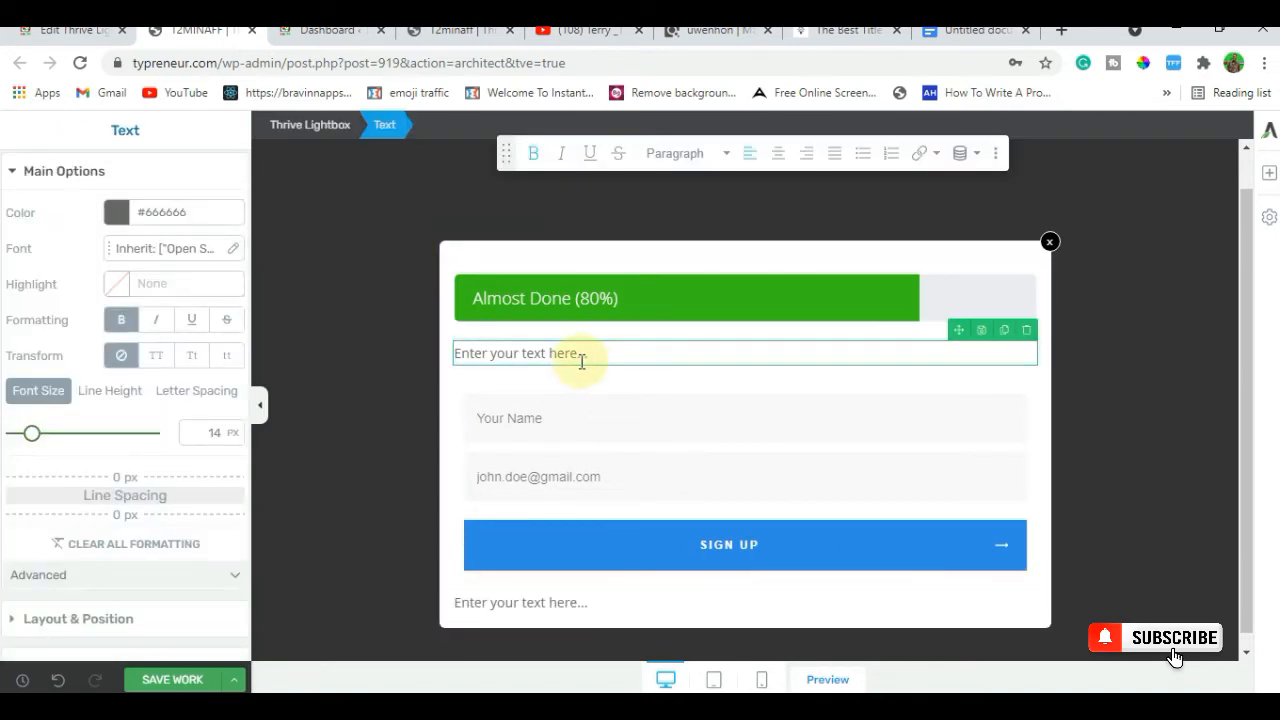
{"action": "triple_click", "coordinate": [581, 362]}
{"action": "key", "text": "BackSpace"}
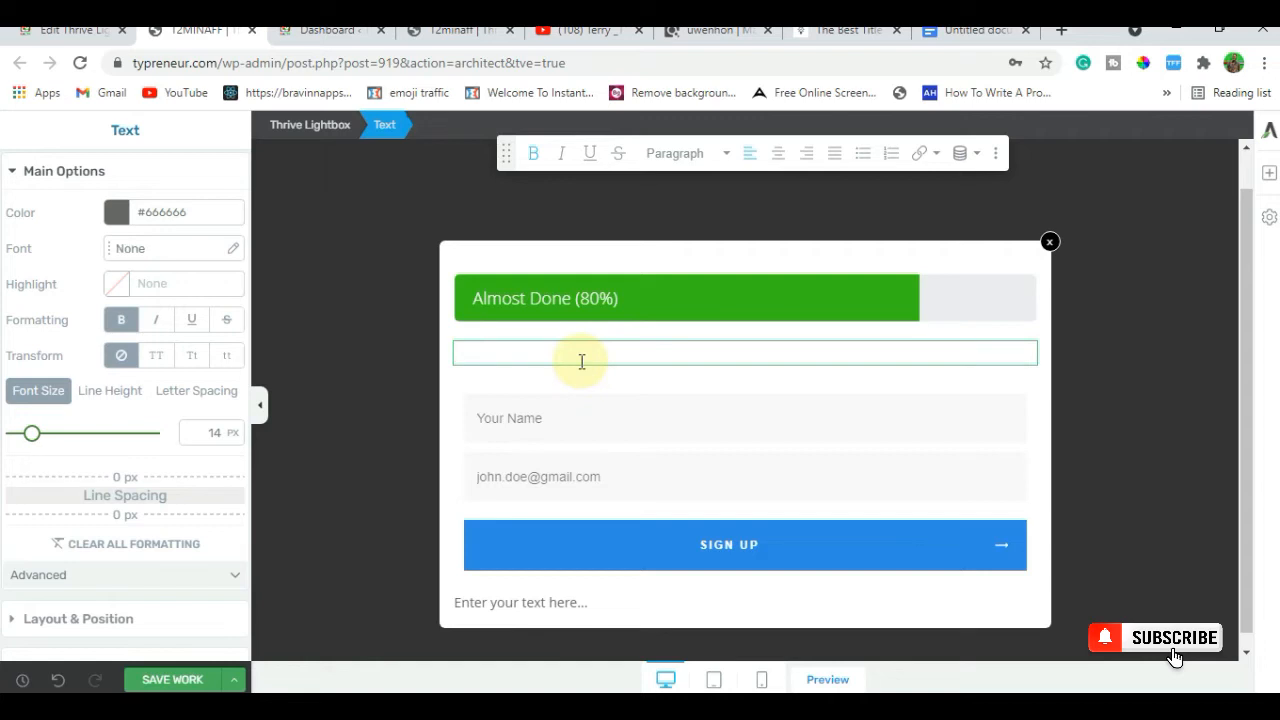
{"action": "type", "text": "Get"}
{"action": "key", "text": "BackSpace"}
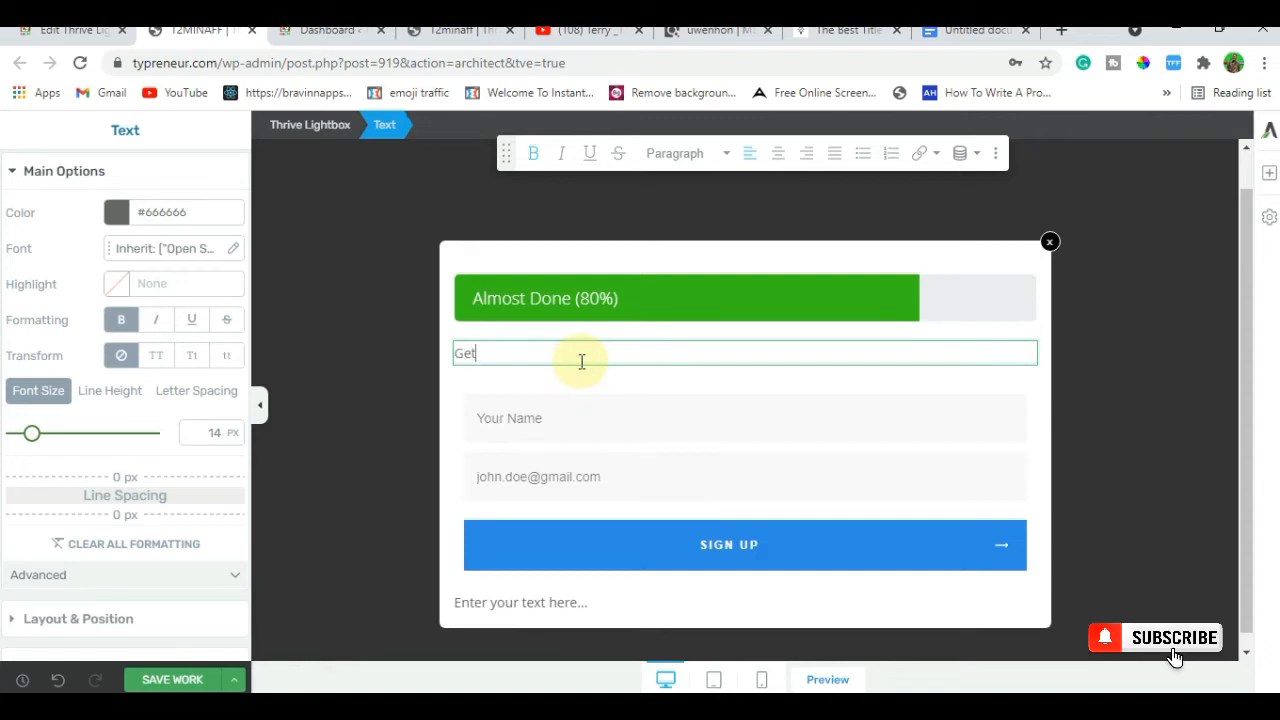
{"action": "type", "text": "t Instant Access To The Commu"}
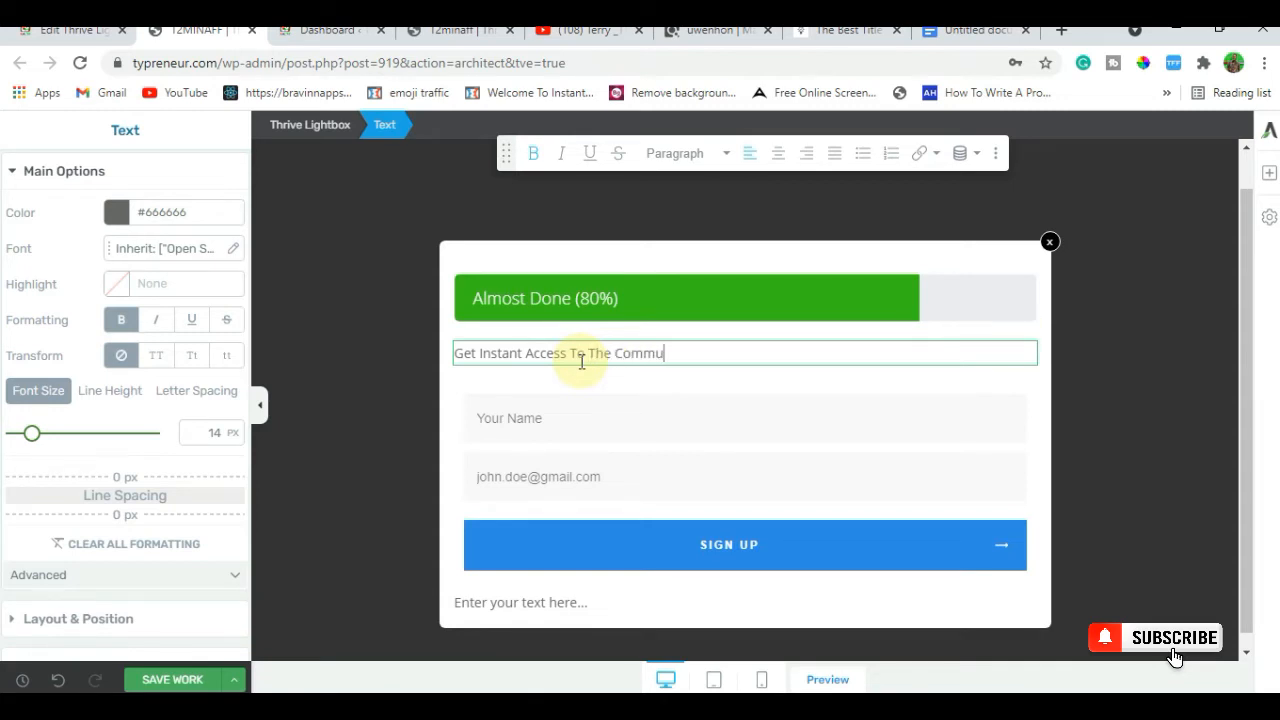
{"action": "type", "text": "nity Of"}
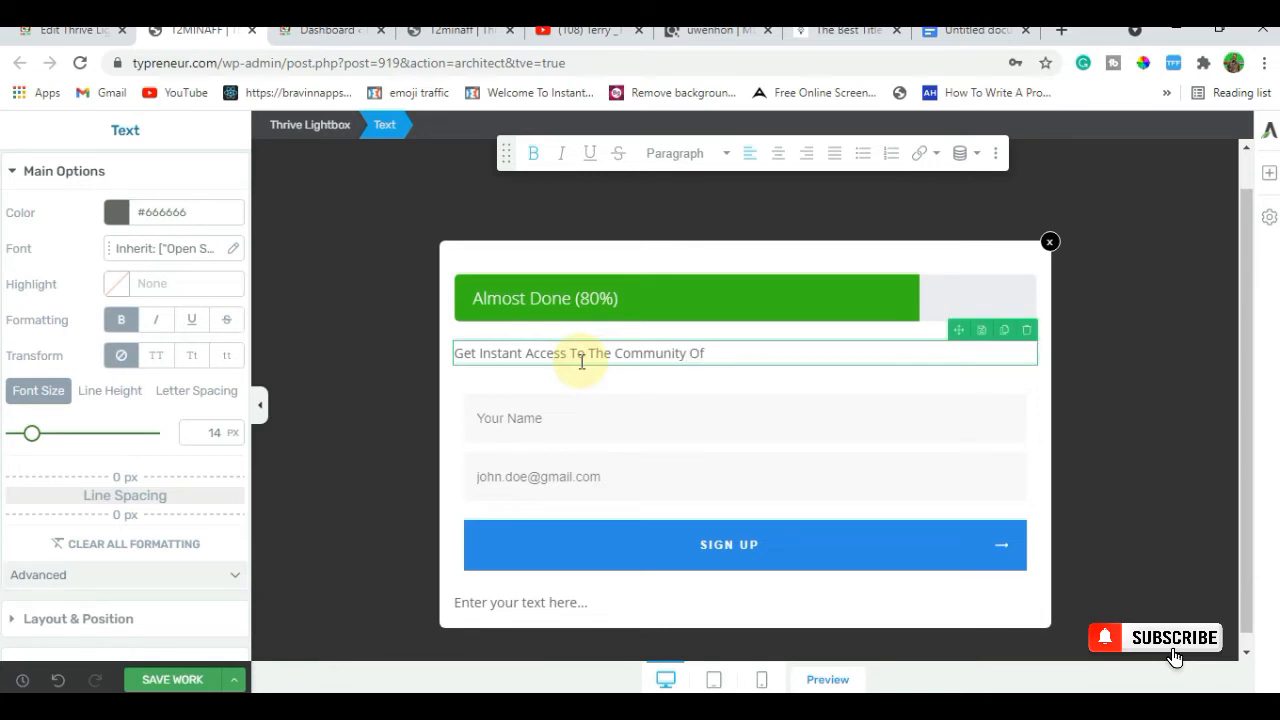
{"action": "key", "text": "BackSpace"}
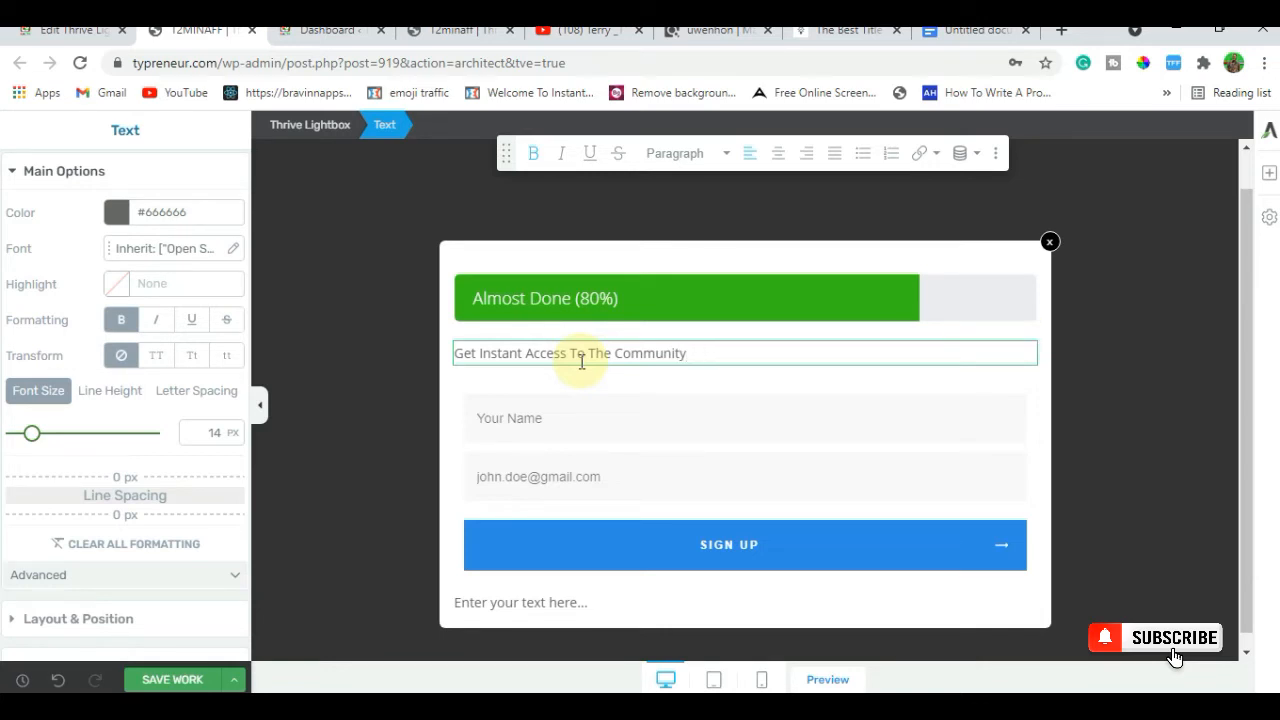
{"action": "type", "text": "That Helps You Grow y"}
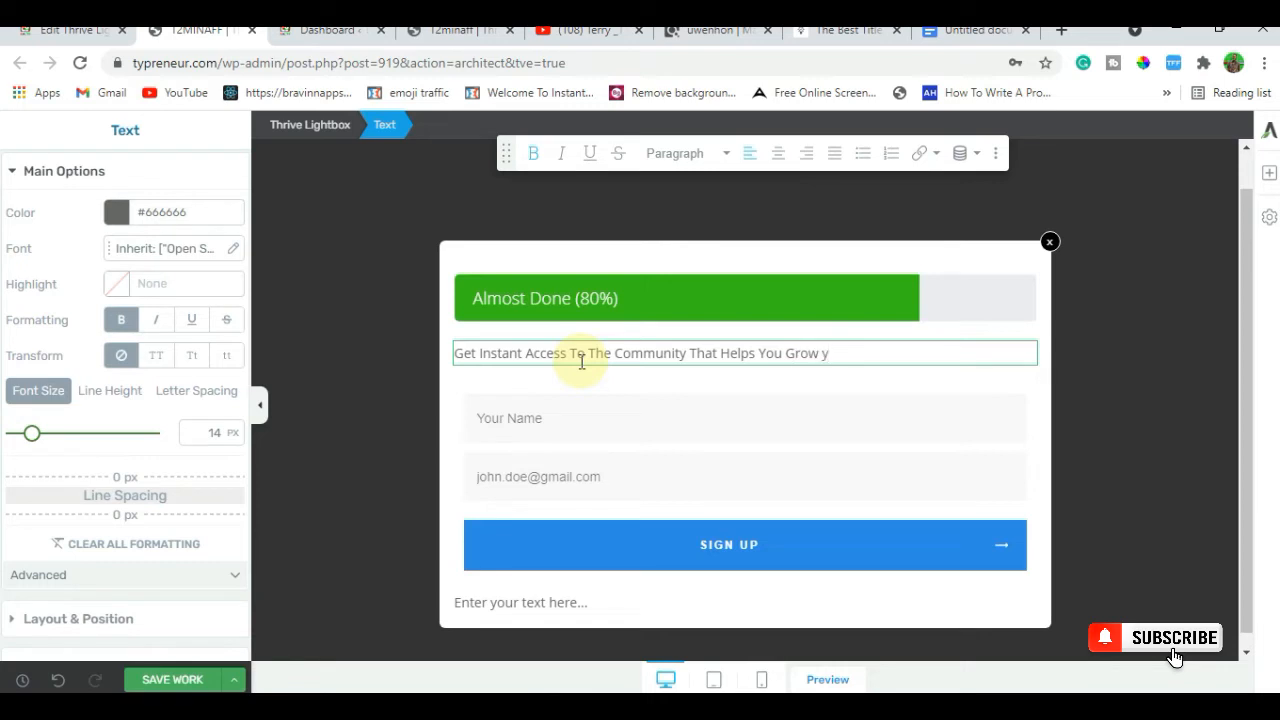
{"action": "key", "text": "BackSpace"}
{"action": "type", "text": "Your Audience In 30 days"}
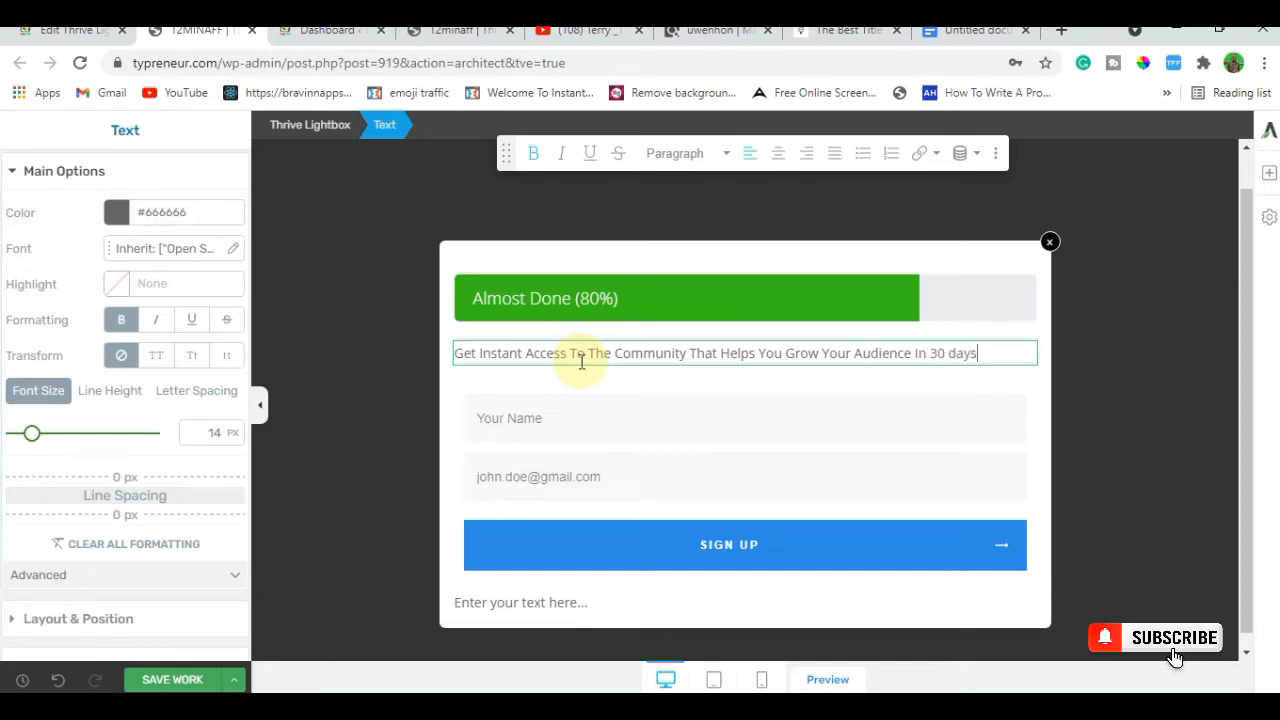
{"action": "left_click", "coordinate": [853, 353]}
{"action": "type", "text": "Massive"}
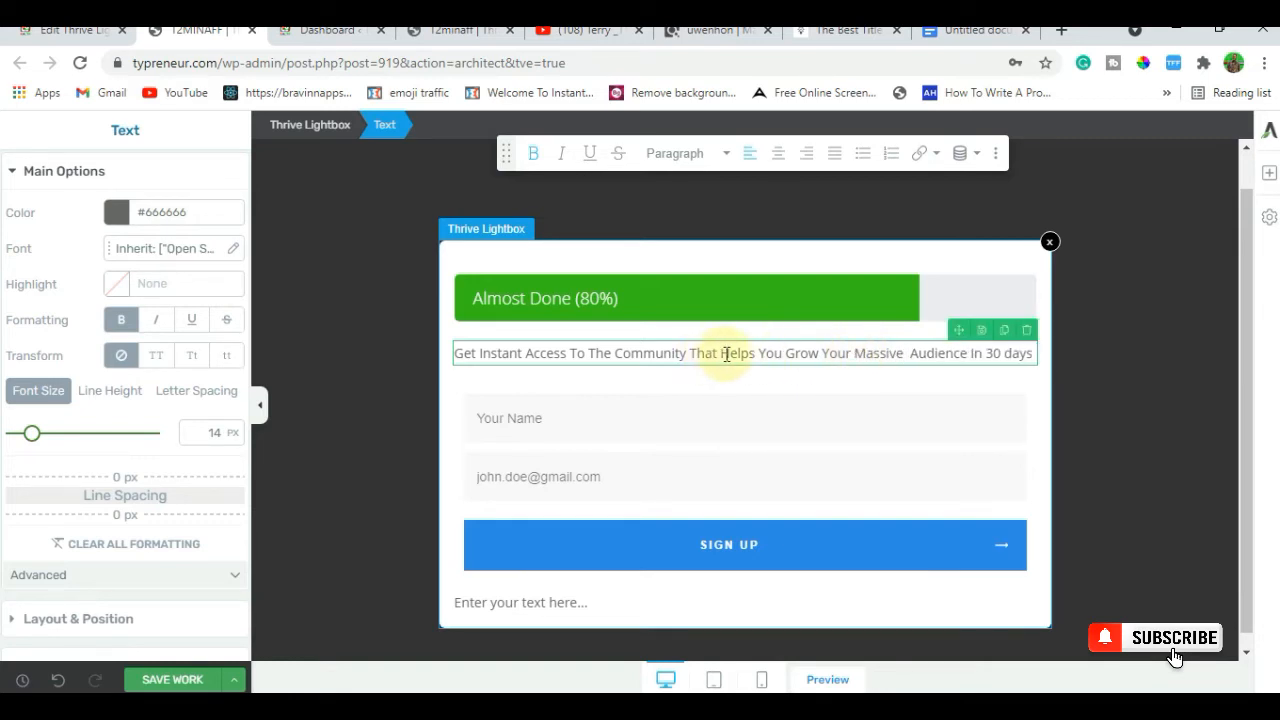
Split the headline before "Your Massive", then set the second line's font size to 23 px and the first line's to 26 px.
{"action": "left_click", "coordinate": [823, 353]}
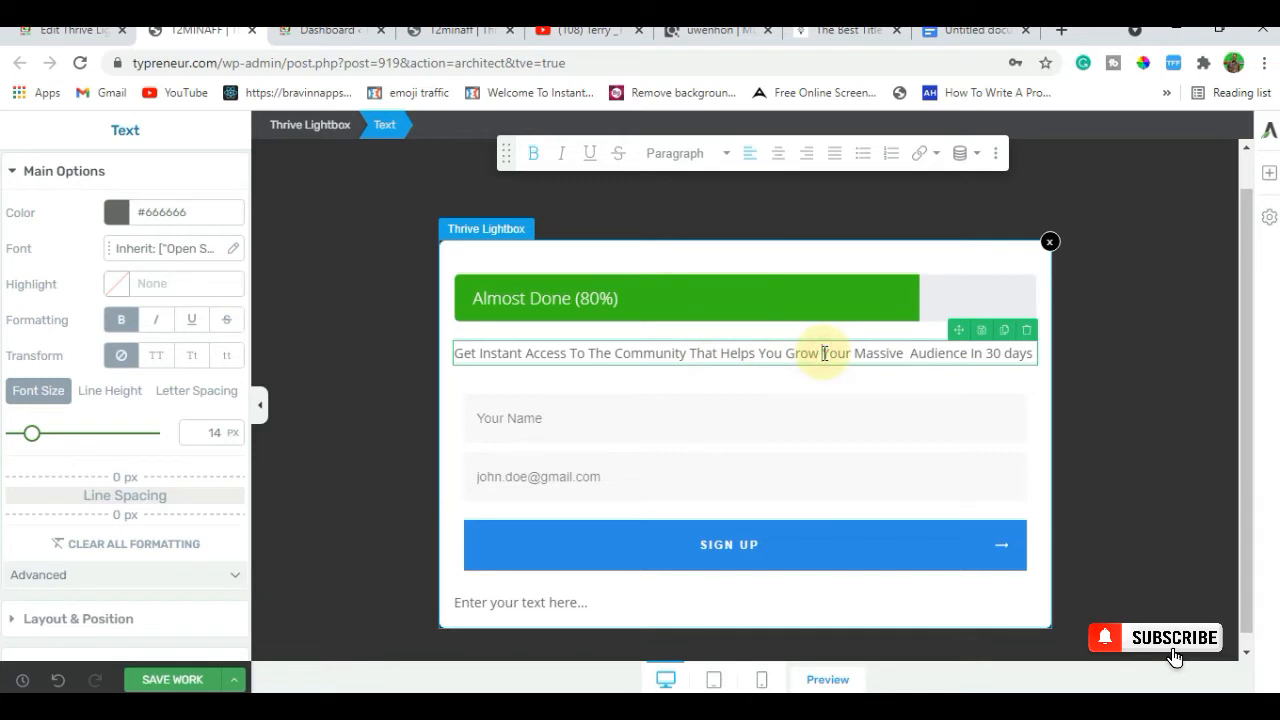
{"action": "key", "text": "Return"}
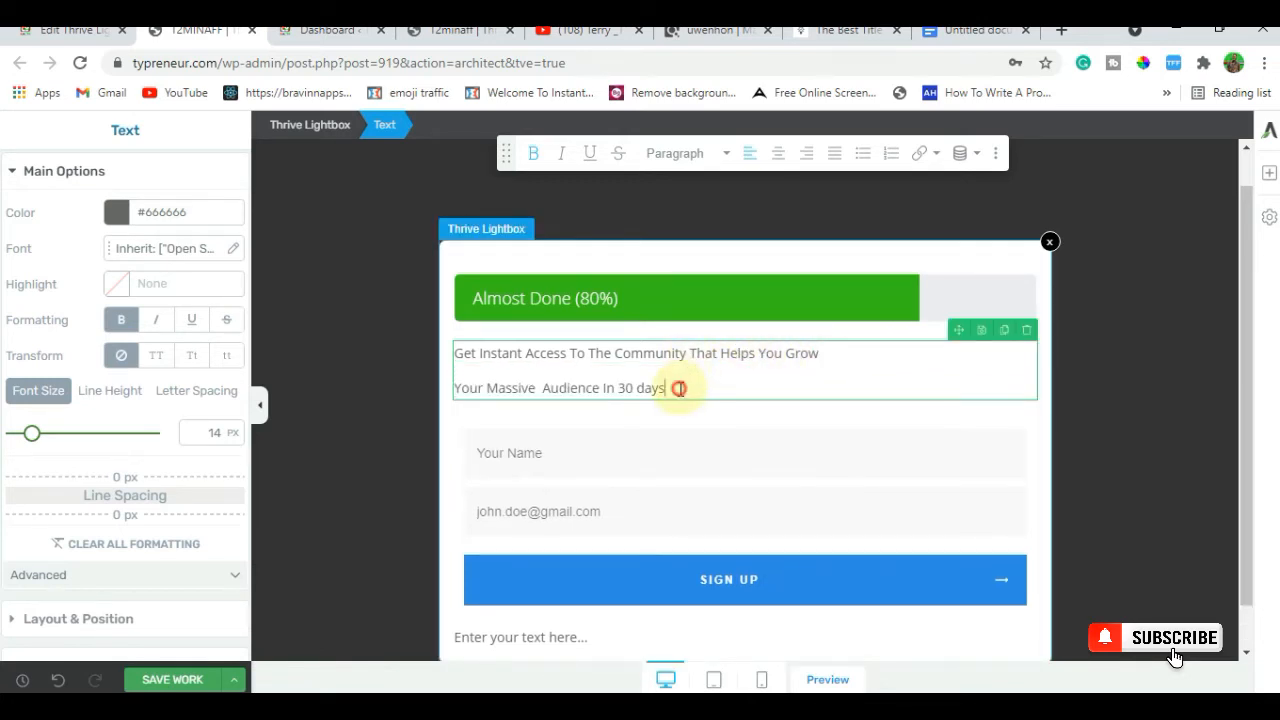
{"action": "left_click_drag", "start_coordinate": [30, 436], "coordinate": [45, 440]}
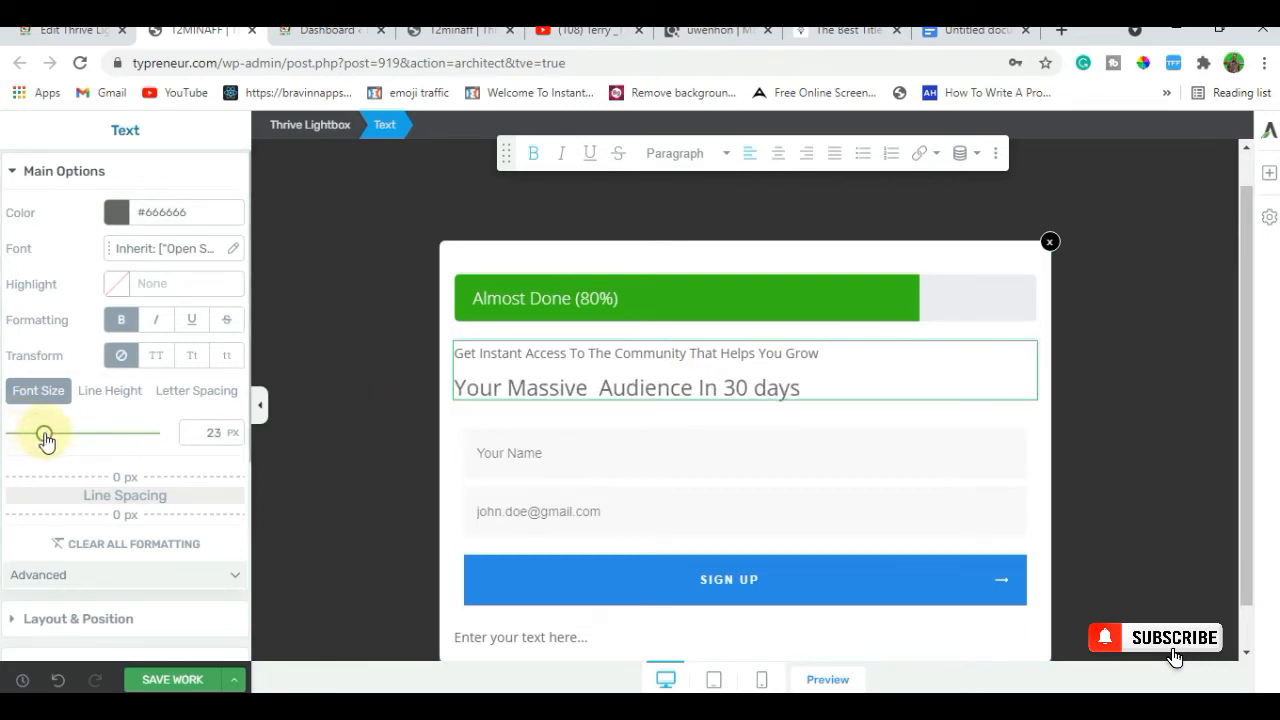
{"action": "left_click", "coordinate": [500, 352]}
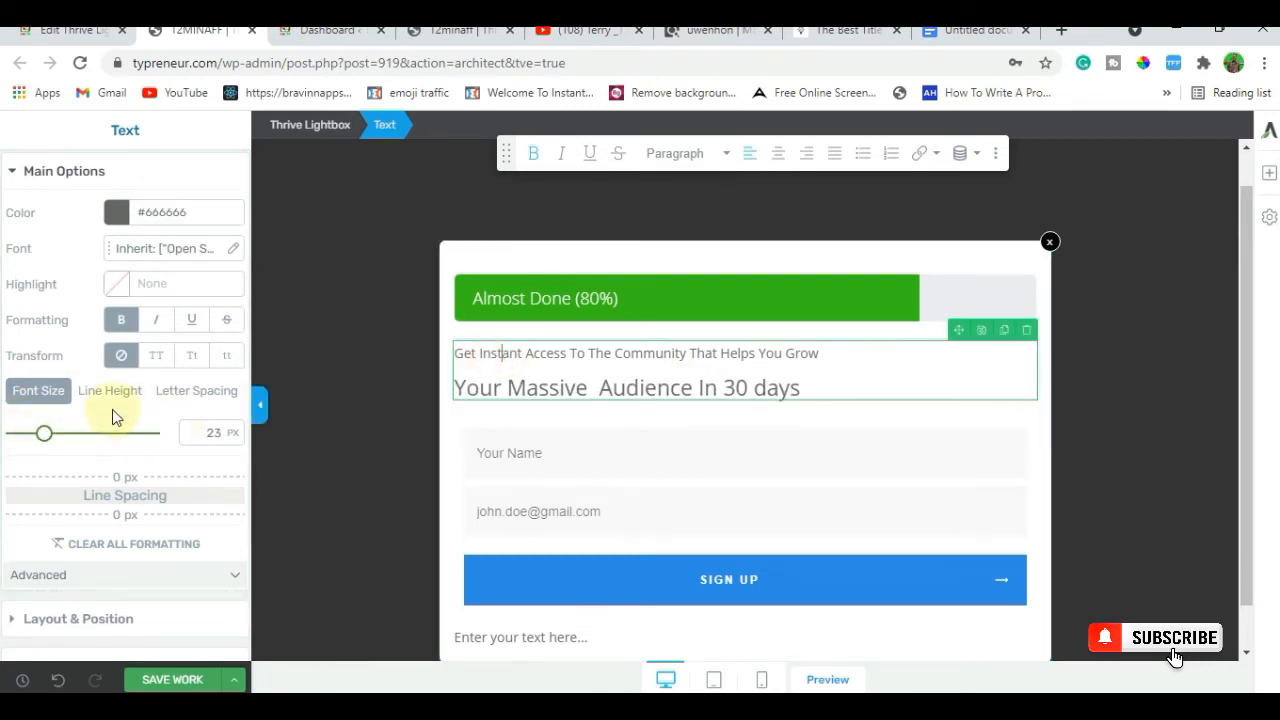
{"action": "left_click_drag", "start_coordinate": [34, 433], "coordinate": [50, 440]}
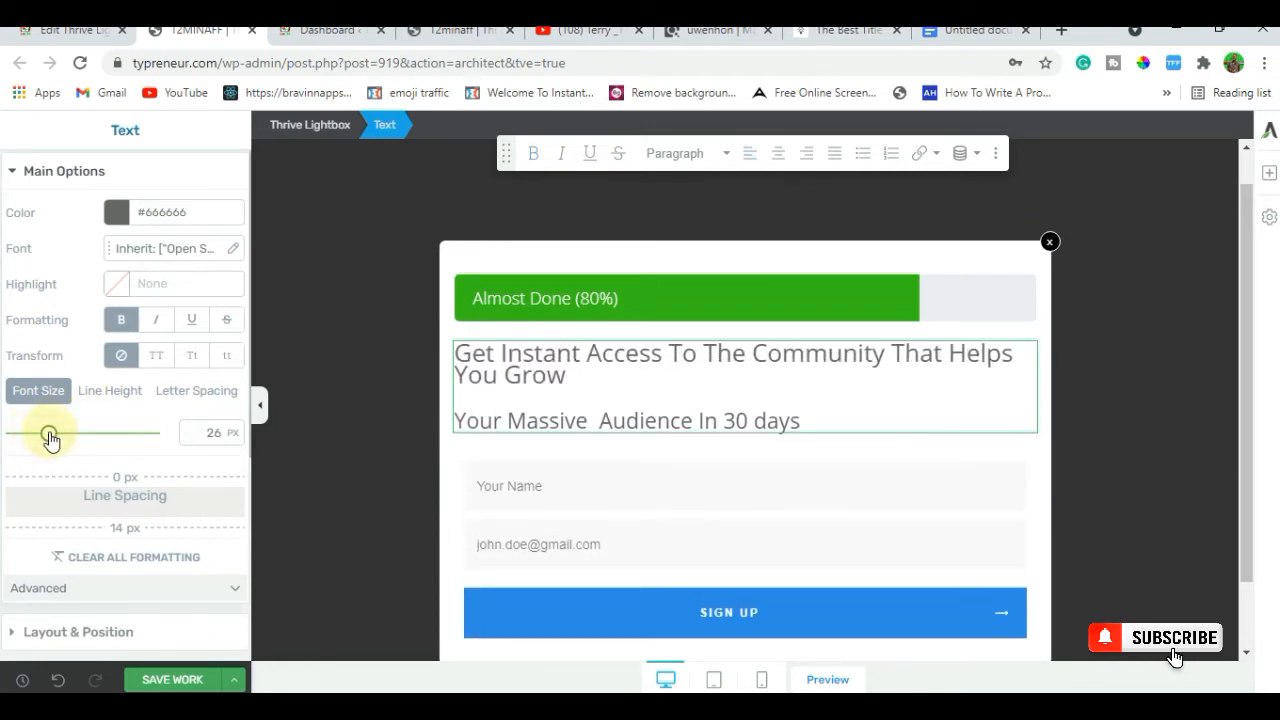
Left-align the headline and rejoin its two lines into a single paragraph.
{"action": "left_click", "coordinate": [749, 153]}
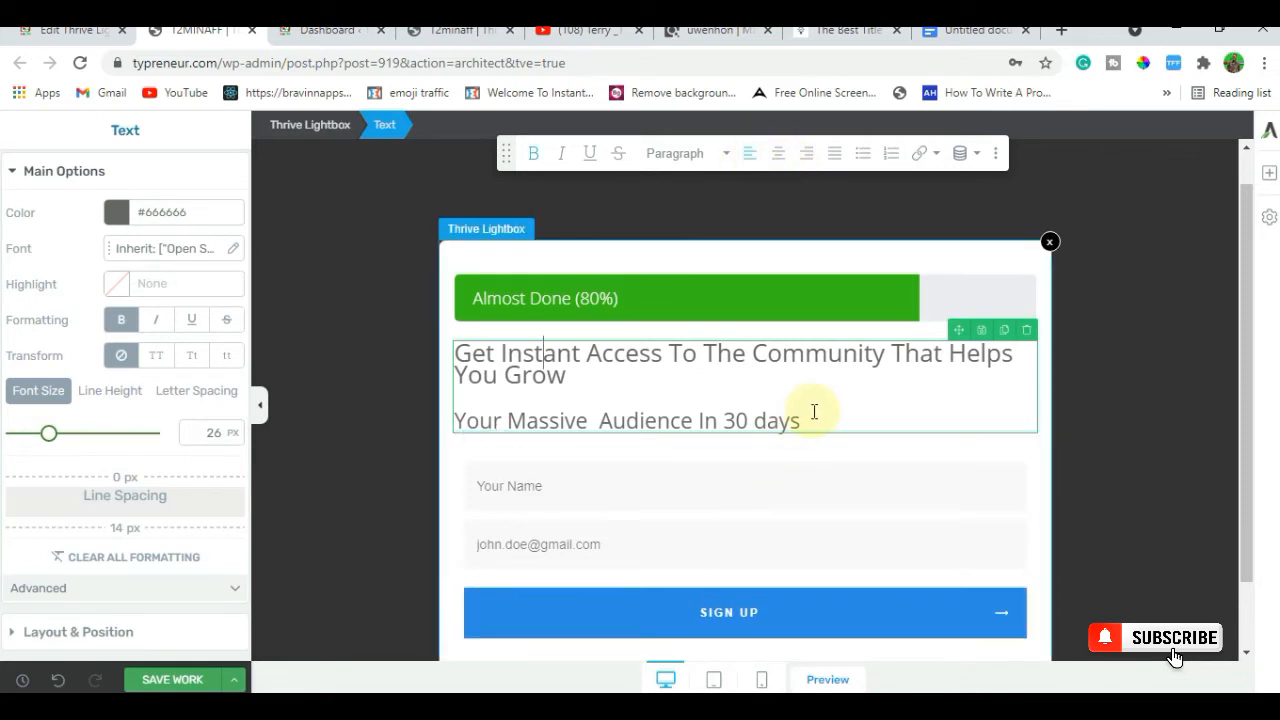
{"action": "left_click", "coordinate": [457, 414]}
{"action": "key", "text": "BackSpace"}
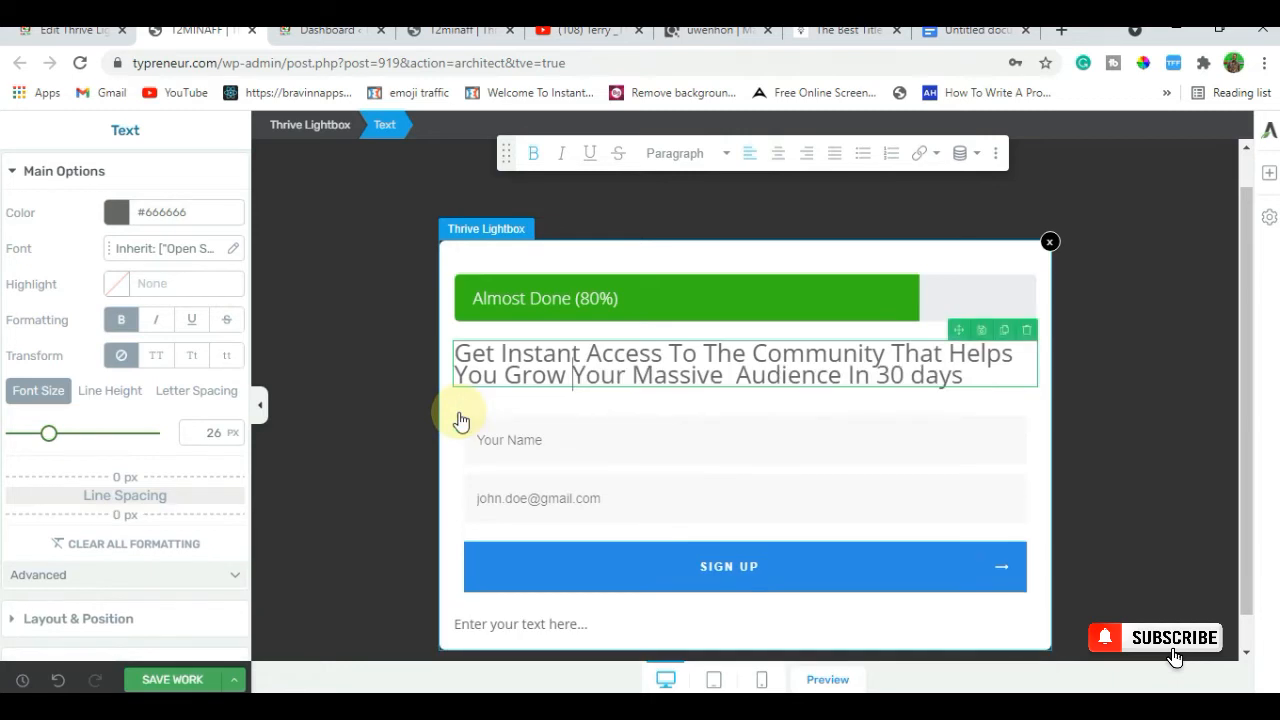
Increase the headline's line height to about 1.25 em and set its font size to 27 px.
{"action": "left_click", "coordinate": [110, 395]}
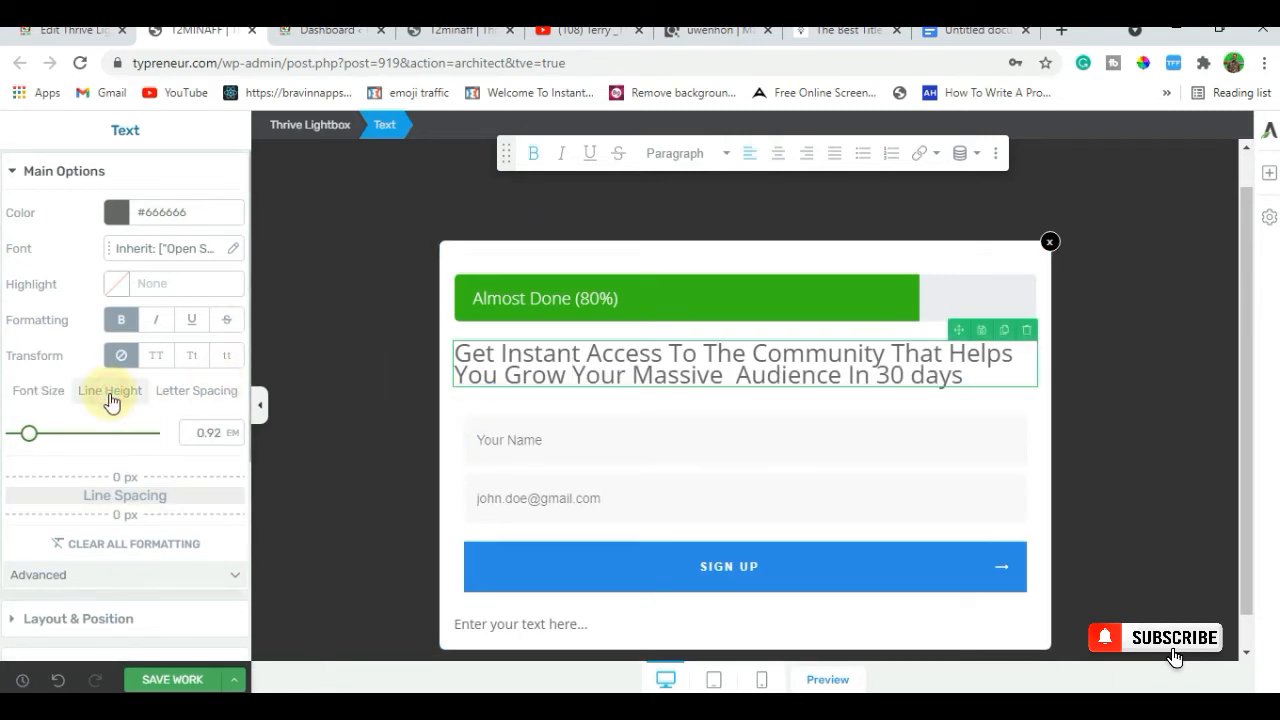
{"action": "left_click_drag", "start_coordinate": [30, 443], "coordinate": [37, 434]}
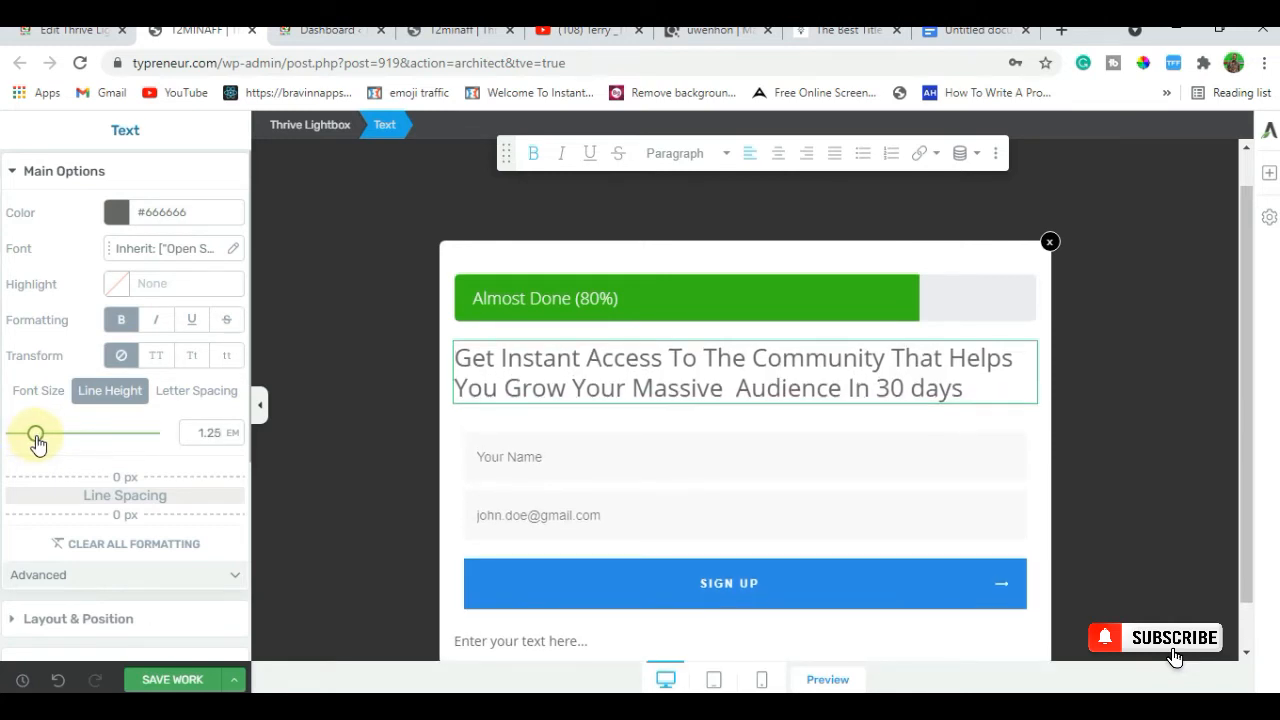
{"action": "left_click", "coordinate": [195, 392]}
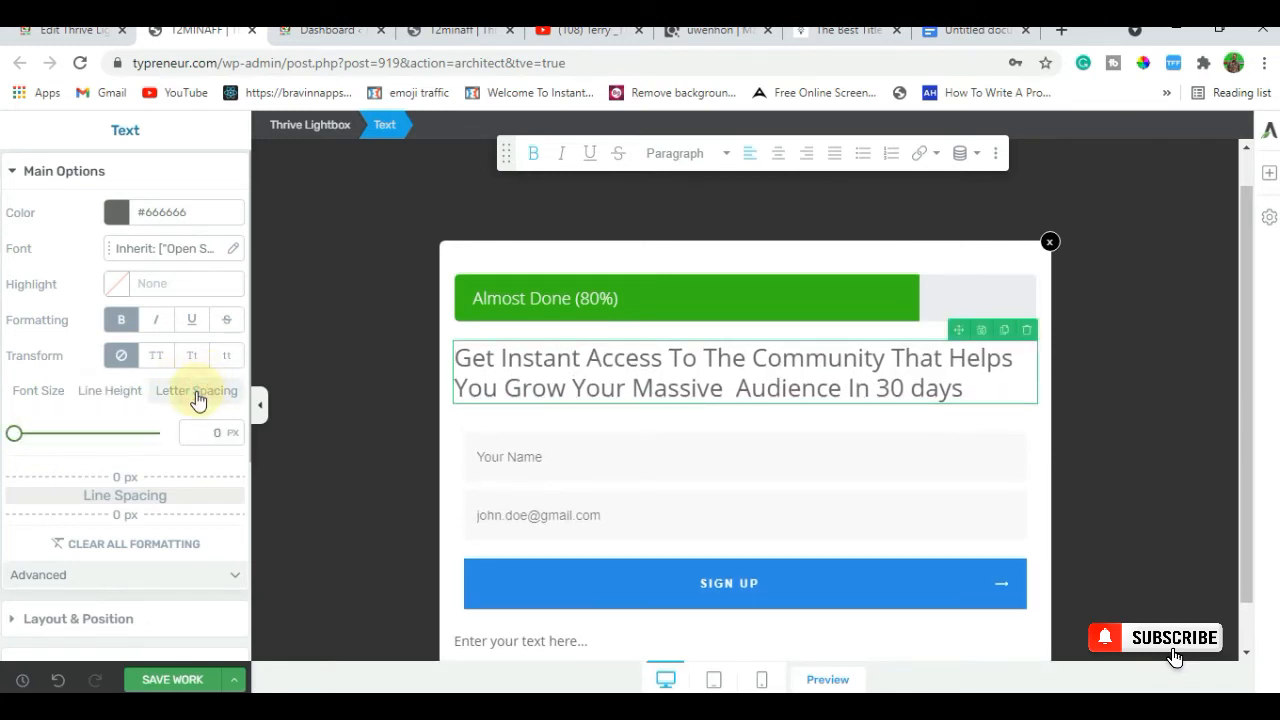
{"action": "left_click", "coordinate": [50, 404]}
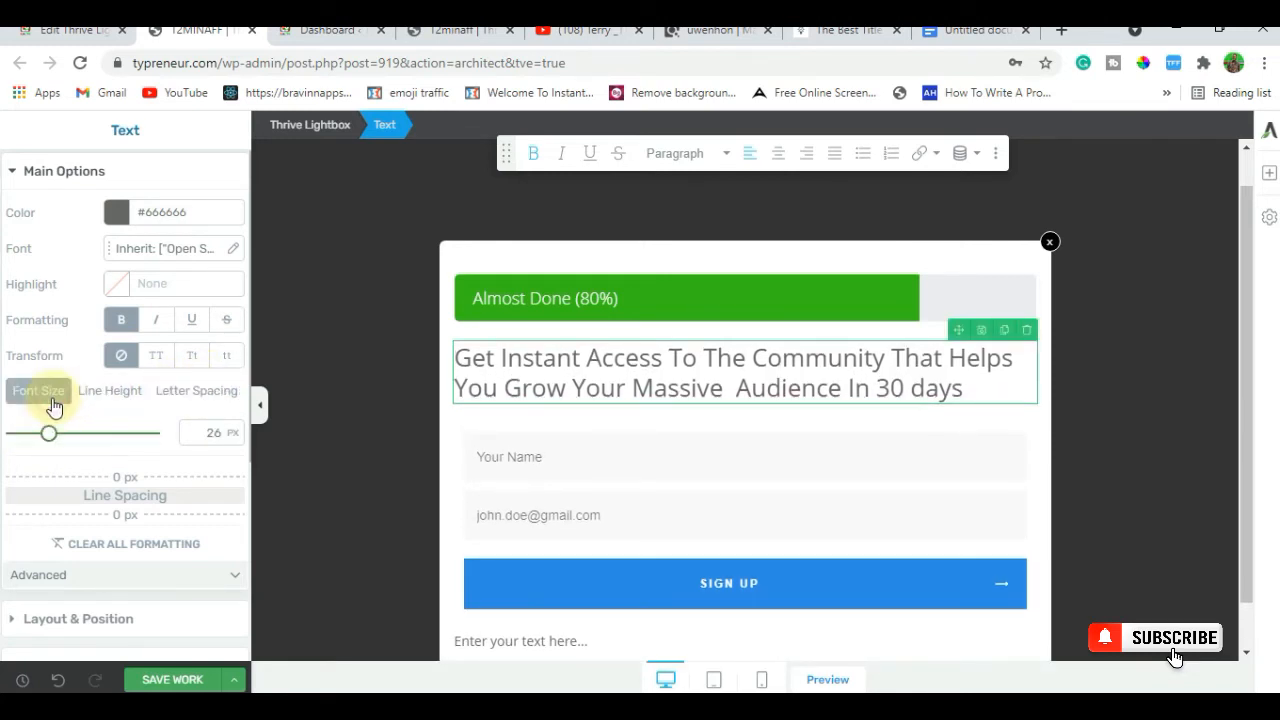
{"action": "left_click", "coordinate": [108, 395]}
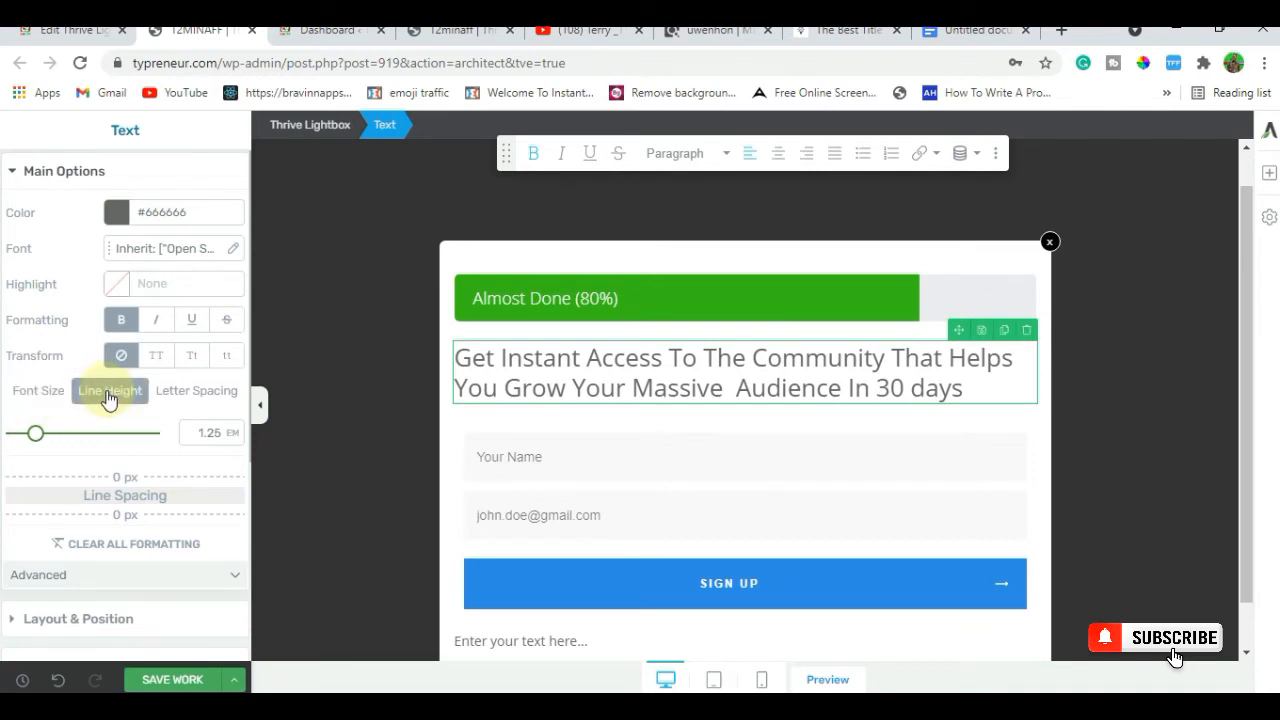
{"action": "left_click_drag", "start_coordinate": [36, 440], "coordinate": [49, 433]}
{"action": "left_click", "coordinate": [53, 396]}
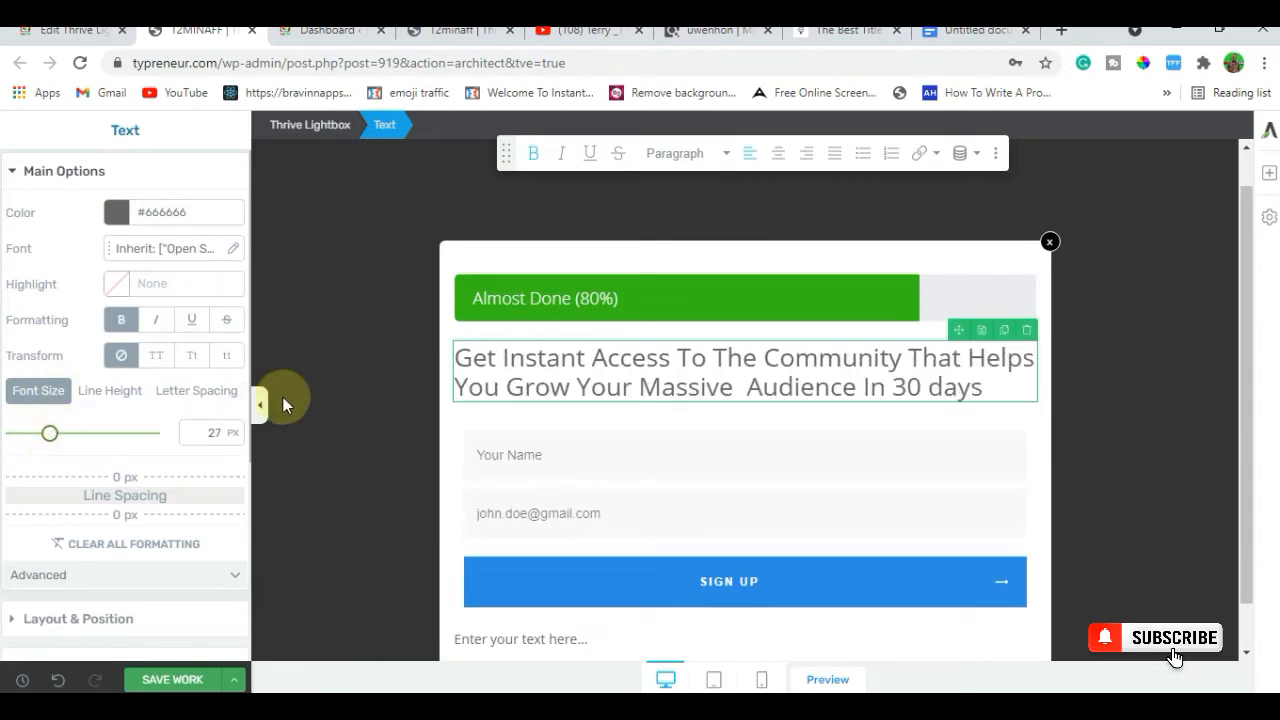
Change the headline's text color to the red #c92e2e.
{"action": "left_click", "coordinate": [497, 465]}
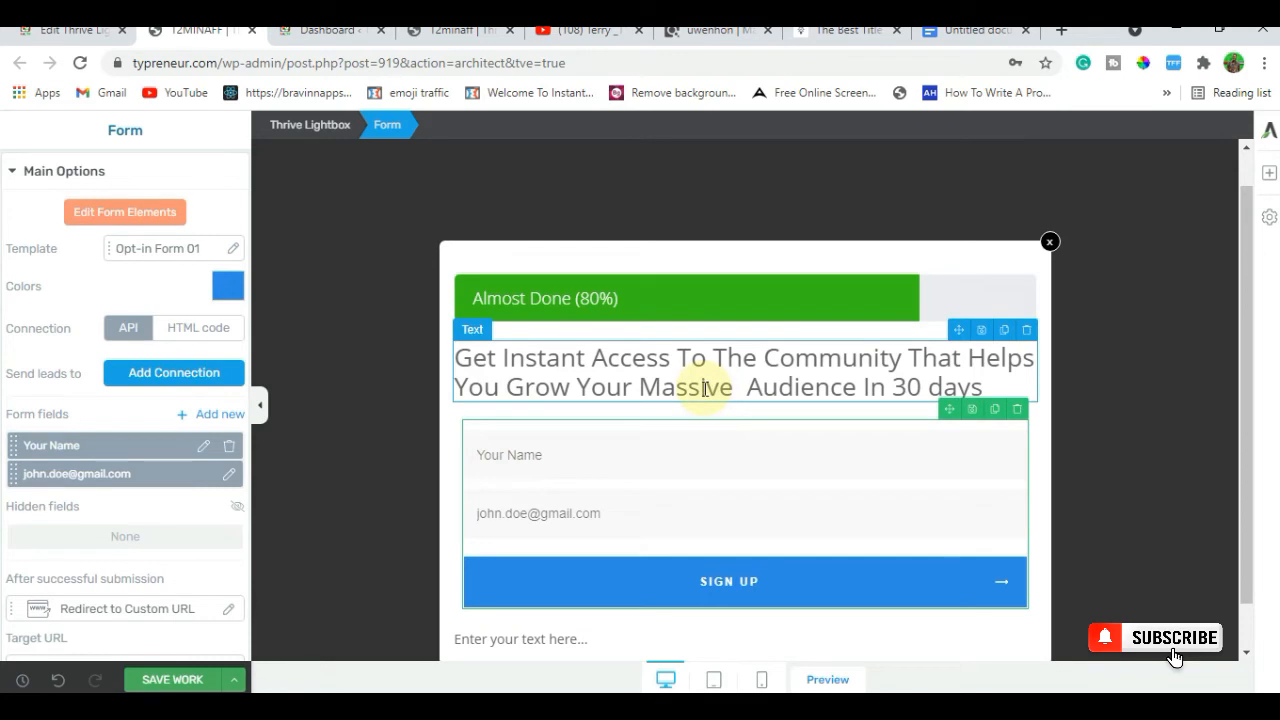
{"action": "left_click", "coordinate": [851, 376]}
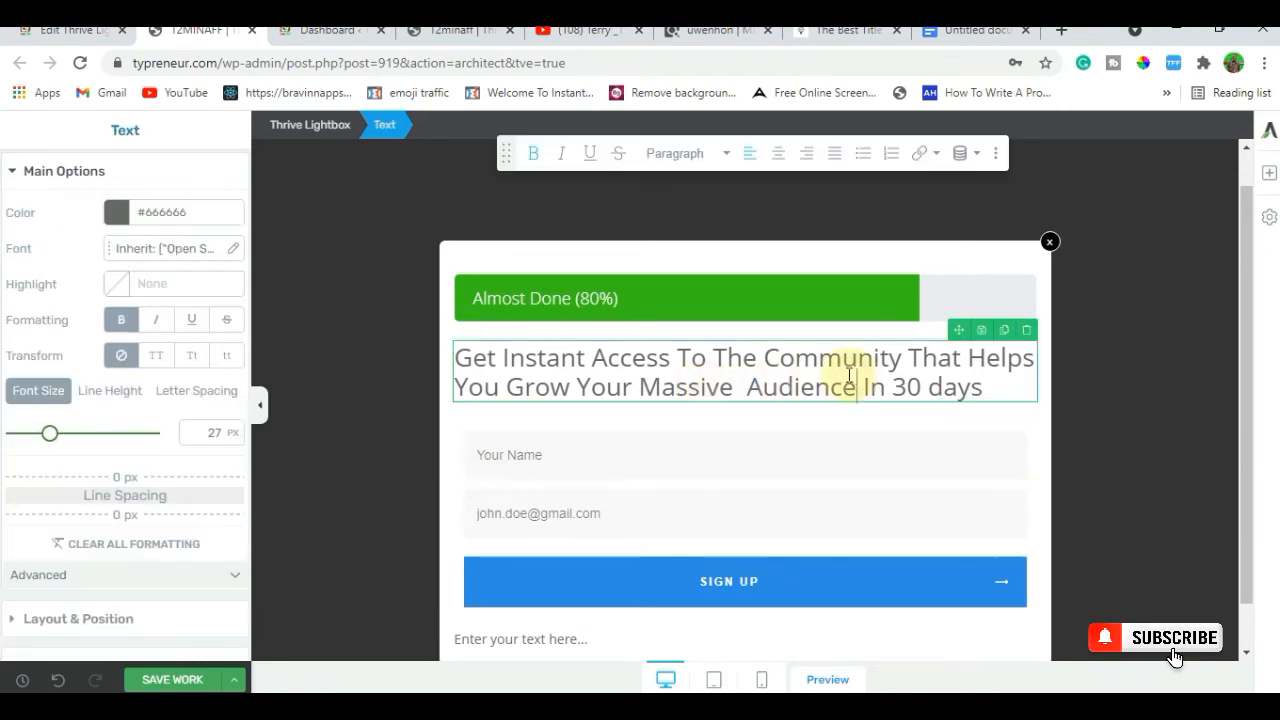
{"action": "left_click", "coordinate": [117, 214]}
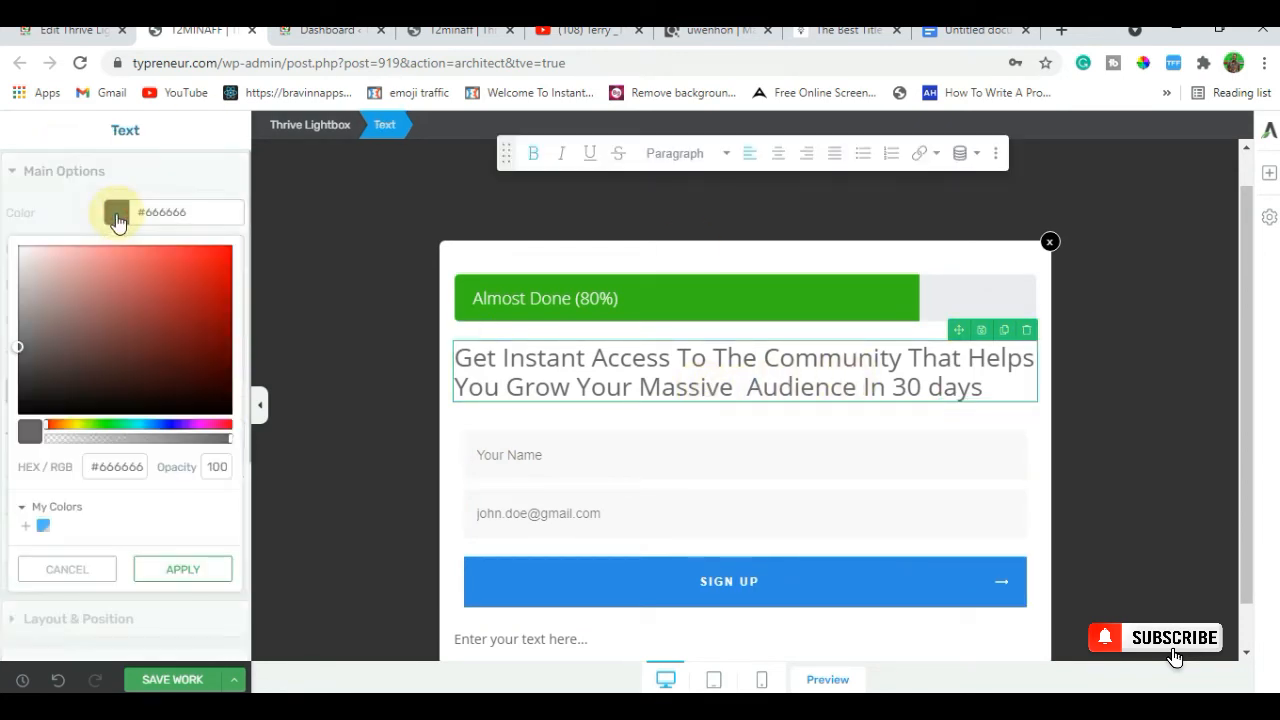
{"action": "mouse_move", "coordinate": [21, 356]}
{"action": "left_mouse_down"}
{"action": "mouse_move", "coordinate": [53, 333]}
{"action": "mouse_move", "coordinate": [196, 296]}
{"action": "mouse_move", "coordinate": [183, 282]}
{"action": "left_mouse_up"}
{"action": "left_click", "coordinate": [162, 577]}
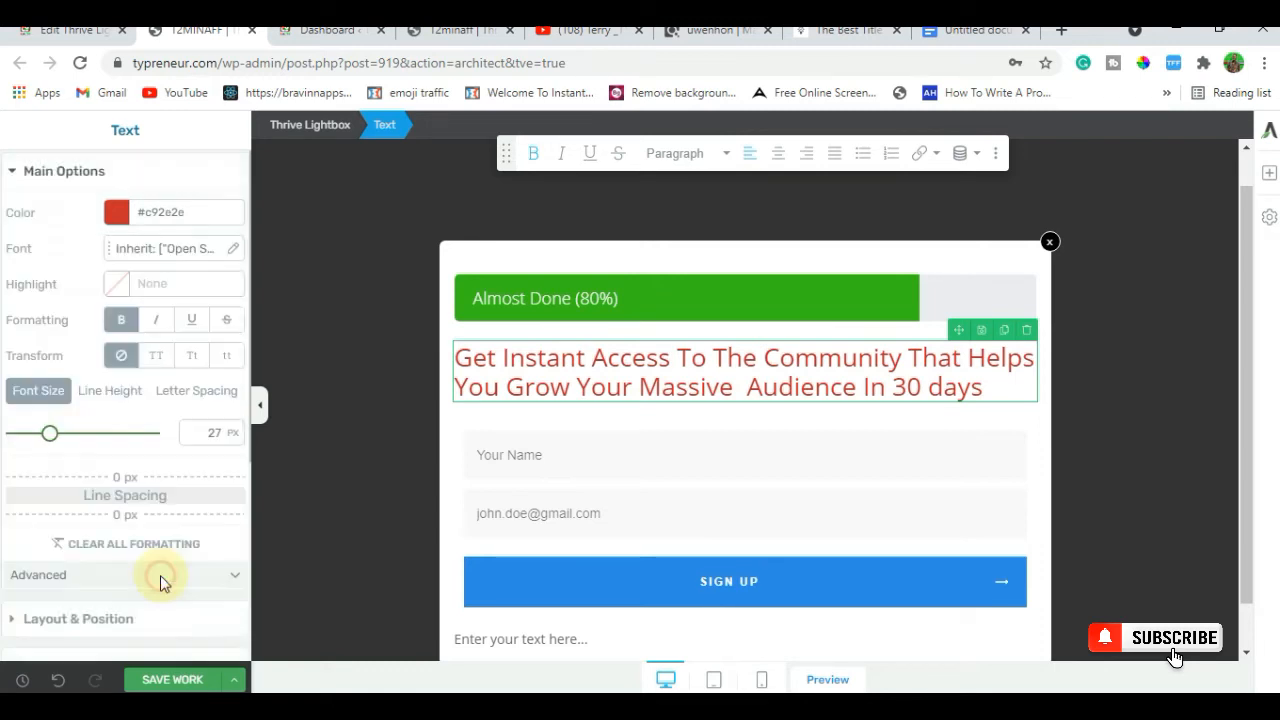
Start editing the opt-in form's elements and set the SIGN UP button's main accent color to #f23300.
{"action": "left_click", "coordinate": [540, 512]}
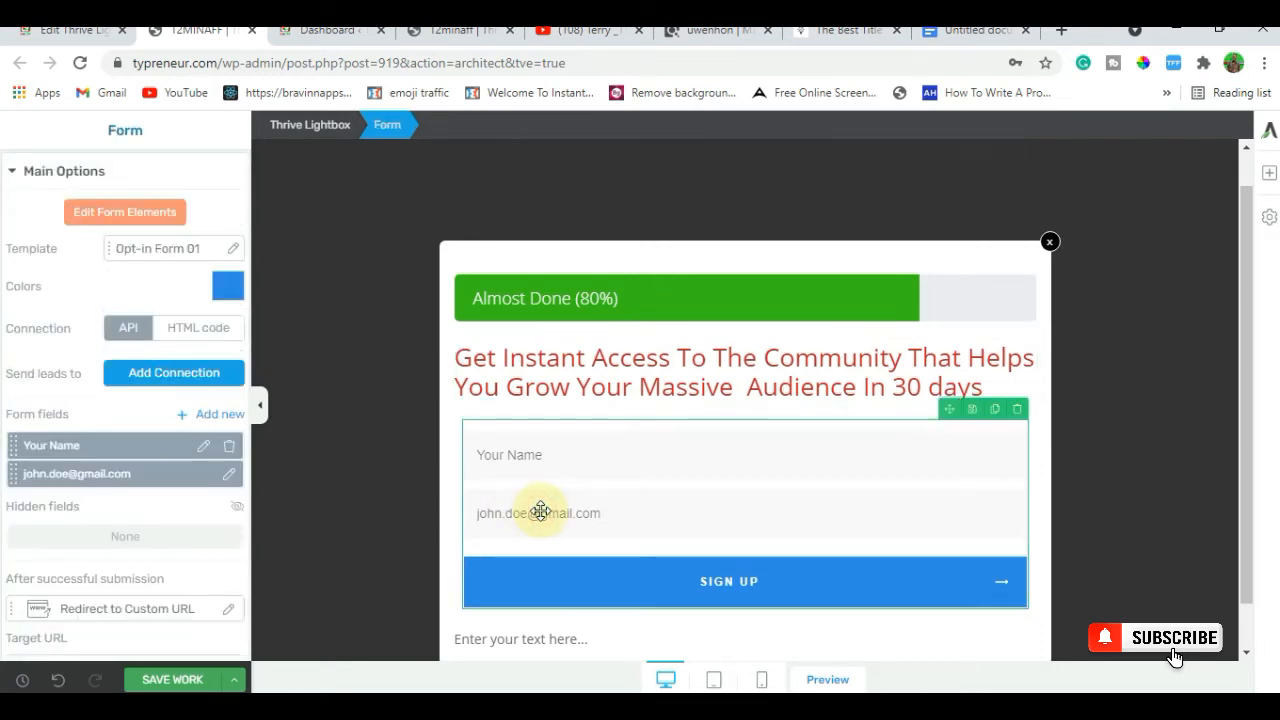
{"action": "left_click", "coordinate": [121, 211]}
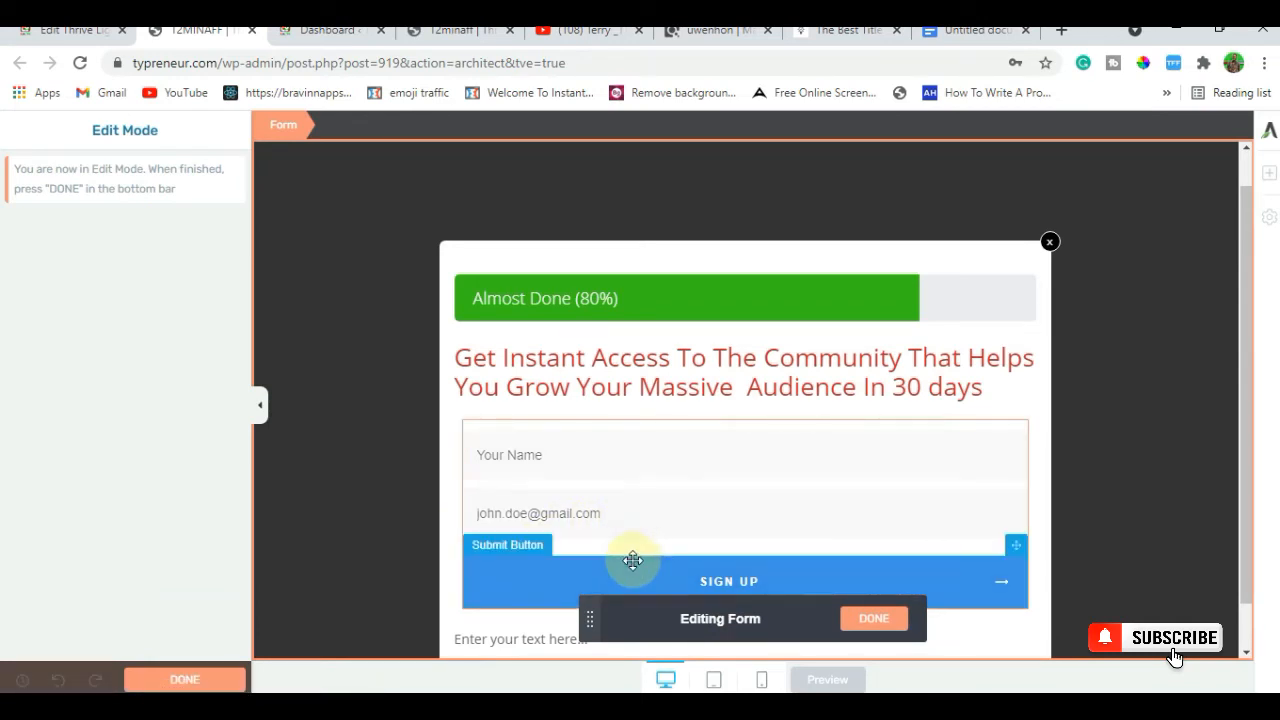
{"action": "left_click", "coordinate": [624, 570]}
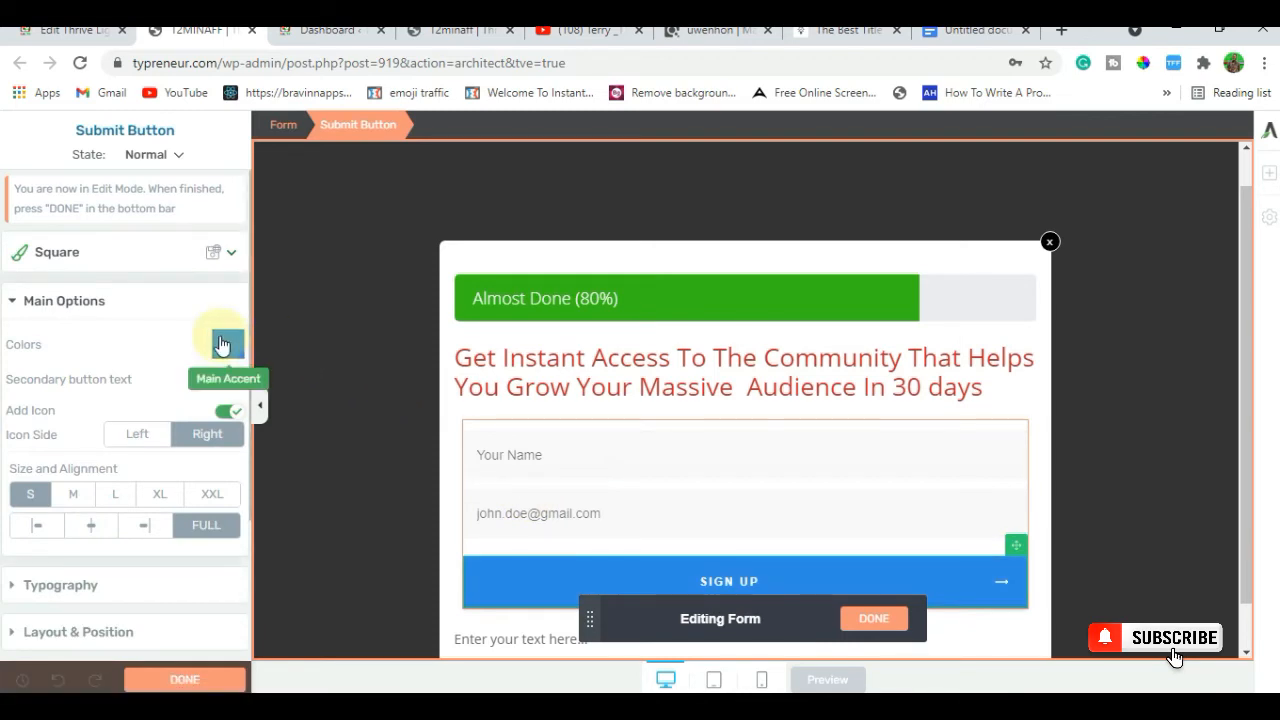
{"action": "left_click", "coordinate": [226, 345]}
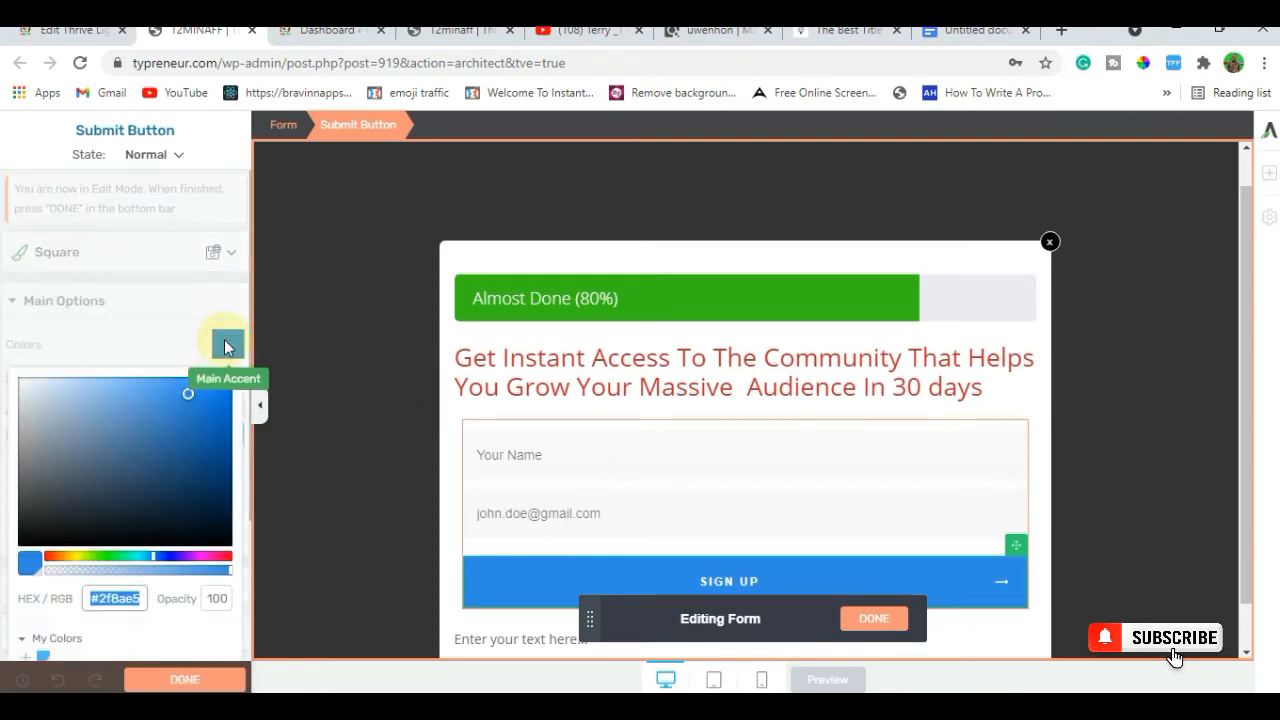
{"action": "key", "text": "BackSpace"}
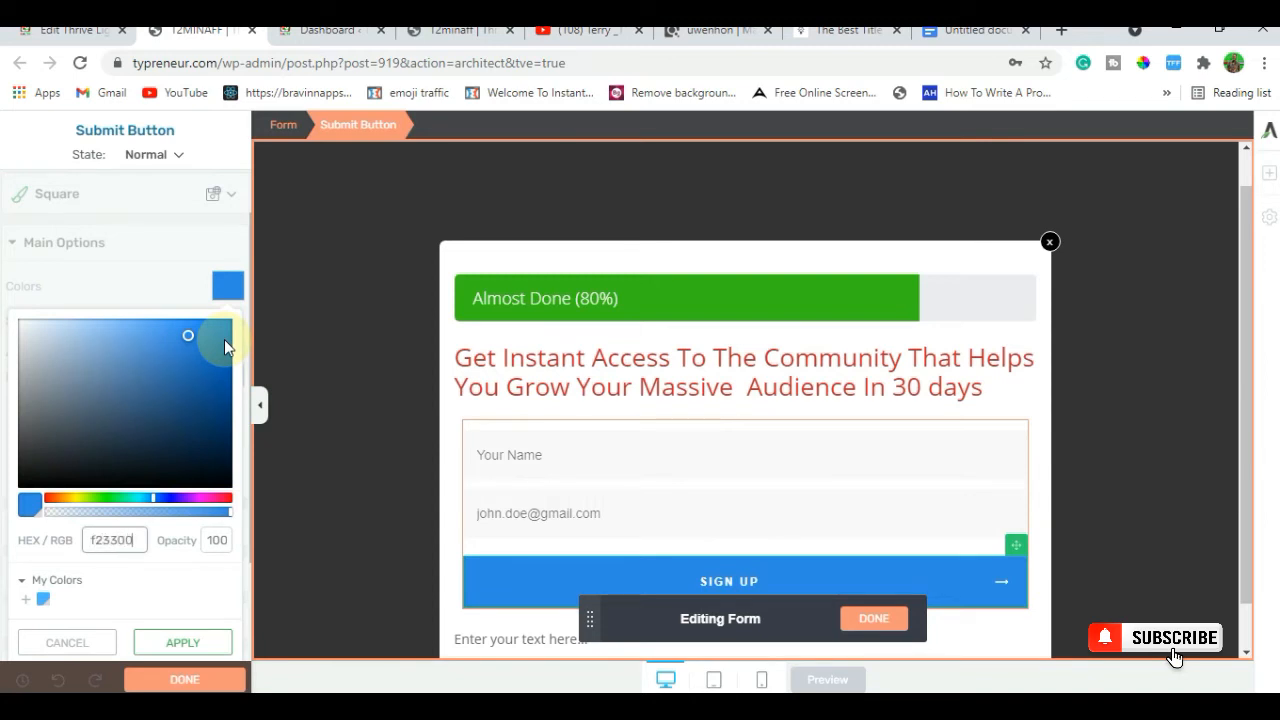
{"action": "key", "text": "Return"}
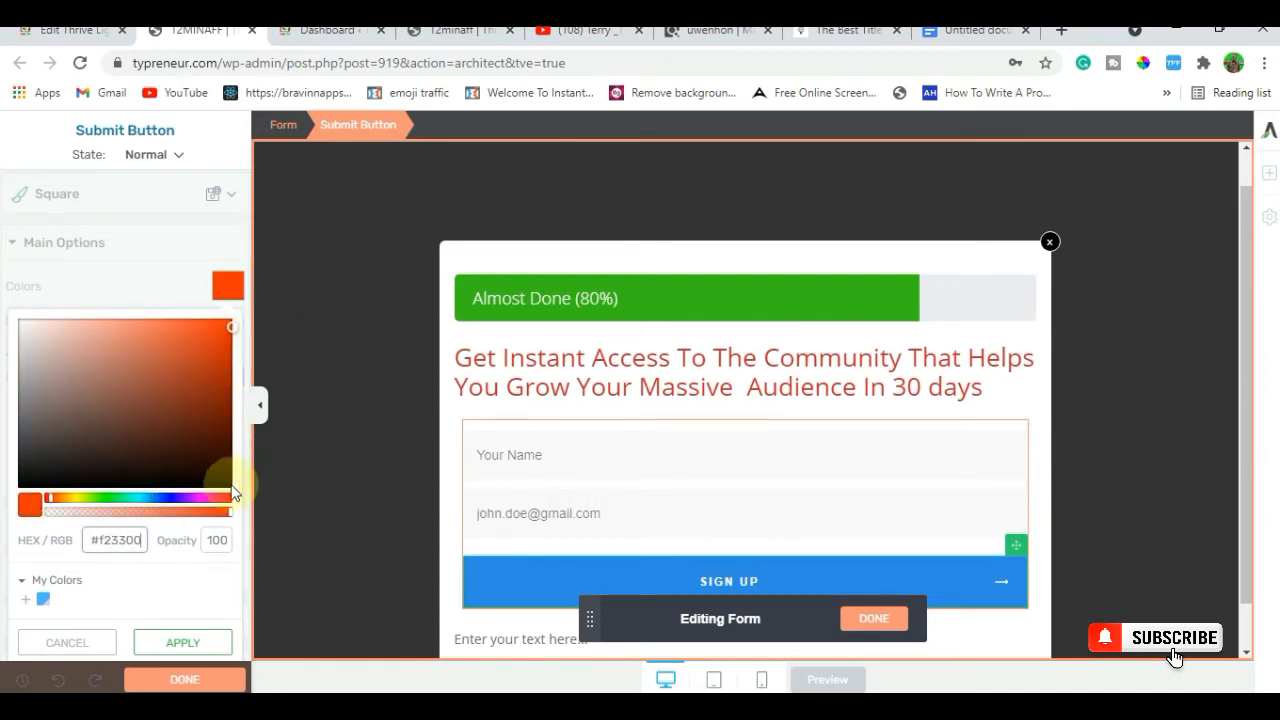
{"action": "left_click", "coordinate": [203, 645]}
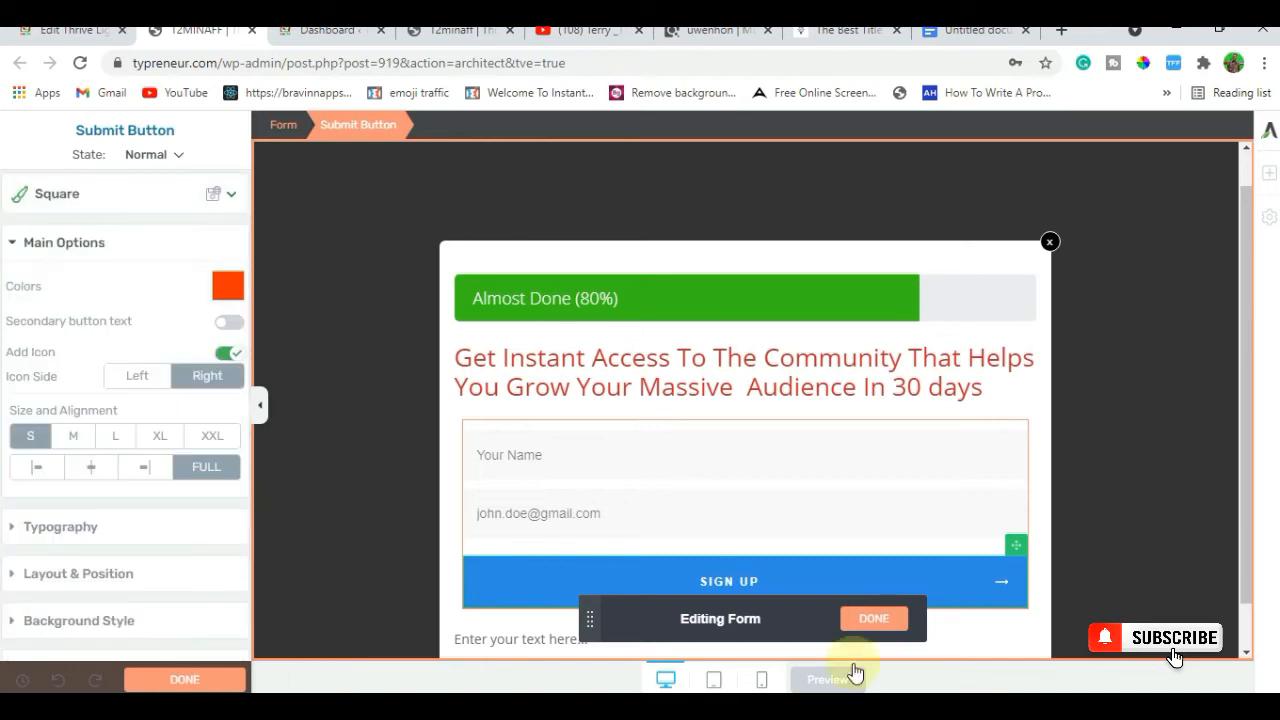
Replace the submit button's label with "GET INSTANT ACCESS" and finish editing the form elements.
{"action": "left_click", "coordinate": [1251, 318]}
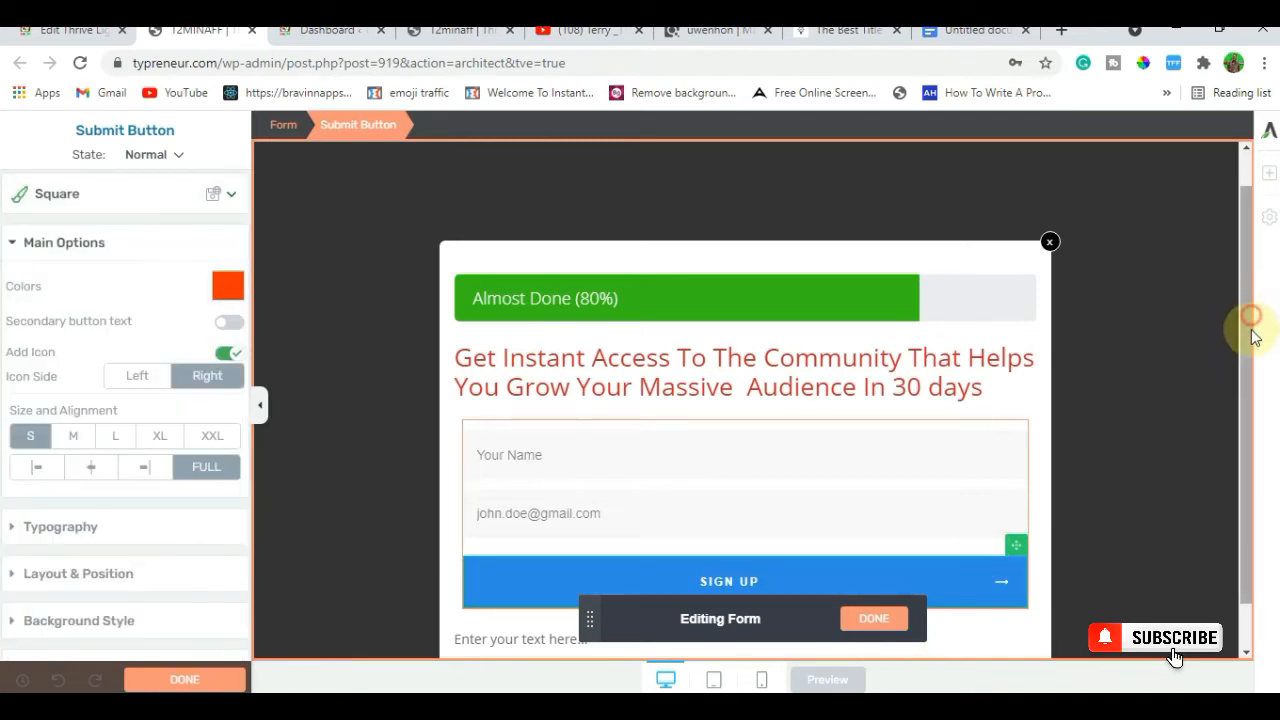
{"action": "left_click_drag", "start_coordinate": [1251, 318], "coordinate": [1249, 374]}
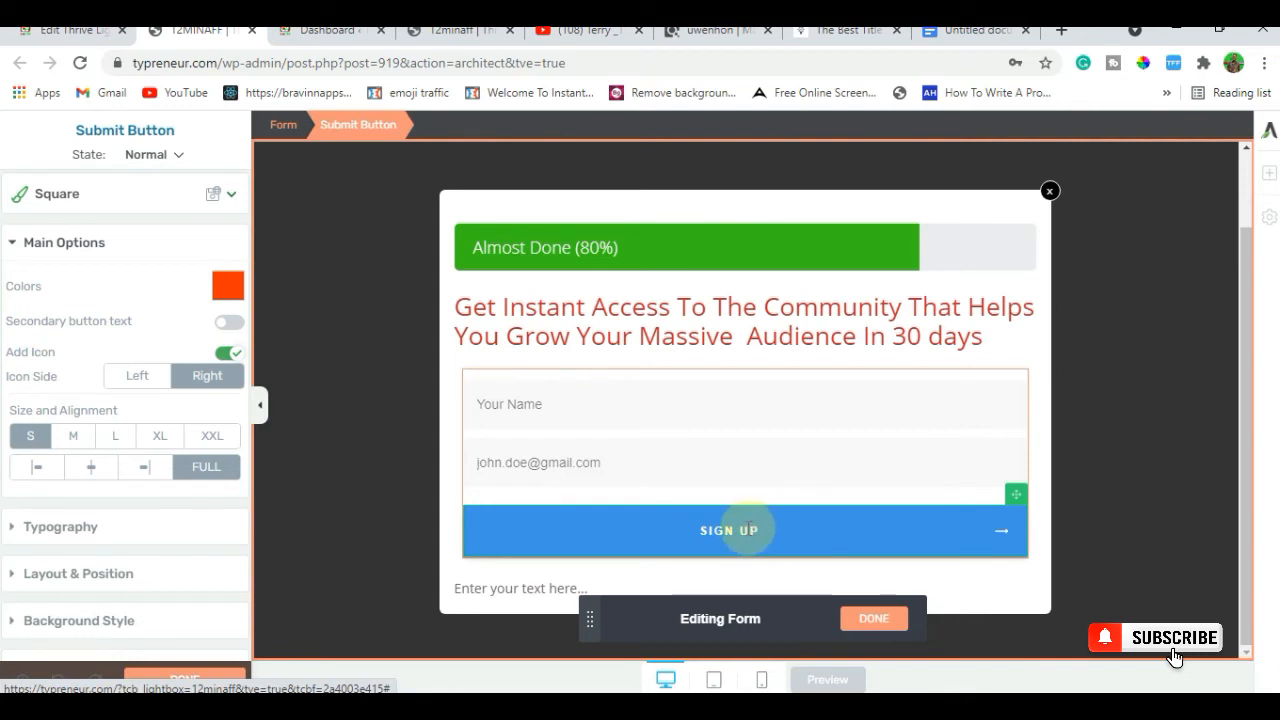
{"action": "left_click", "coordinate": [746, 530]}
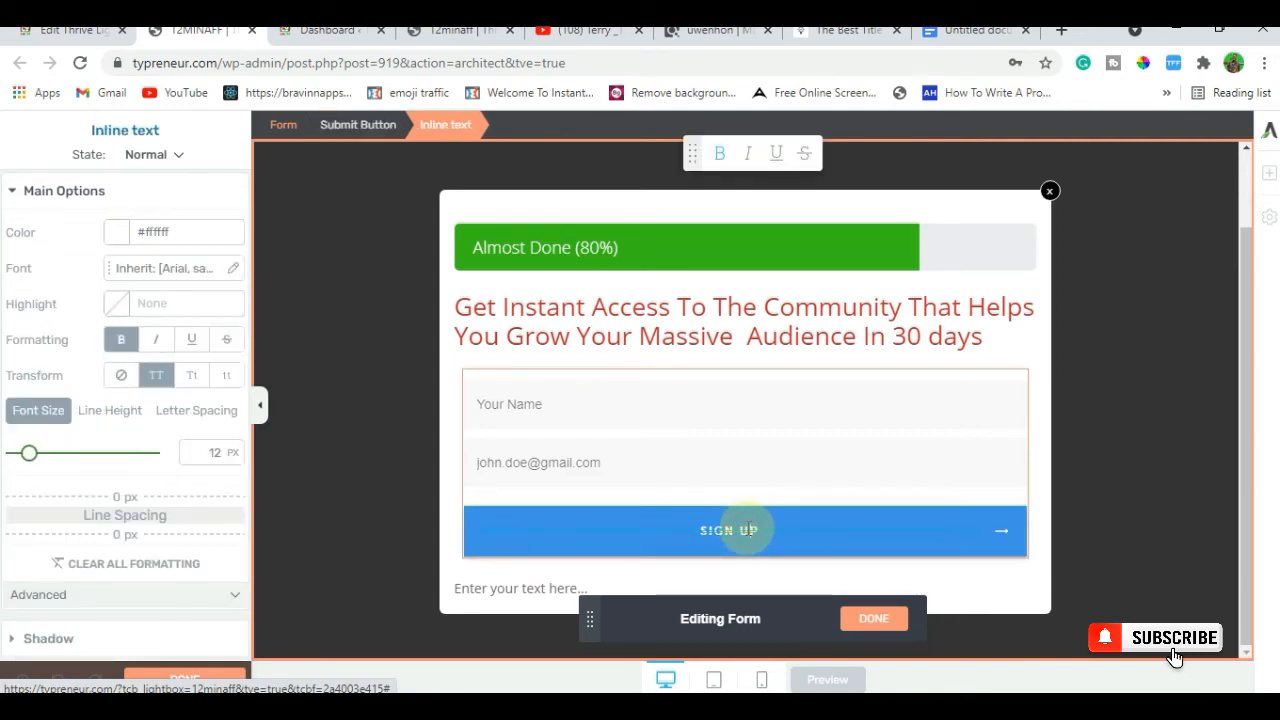
{"action": "triple_click", "coordinate": [746, 528]}
{"action": "key", "text": "BackSpace"}
{"action": "type", "text": "GET INSTANT"}
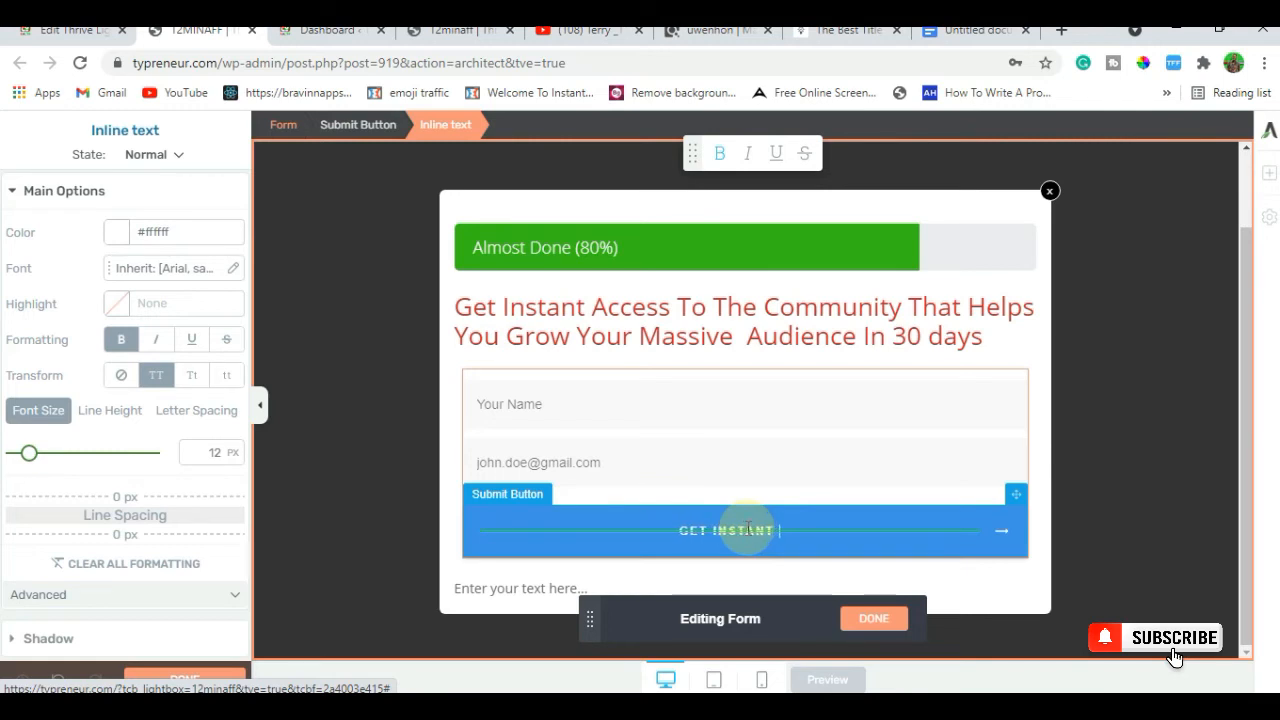
{"action": "type", "text": " ACCESS"}
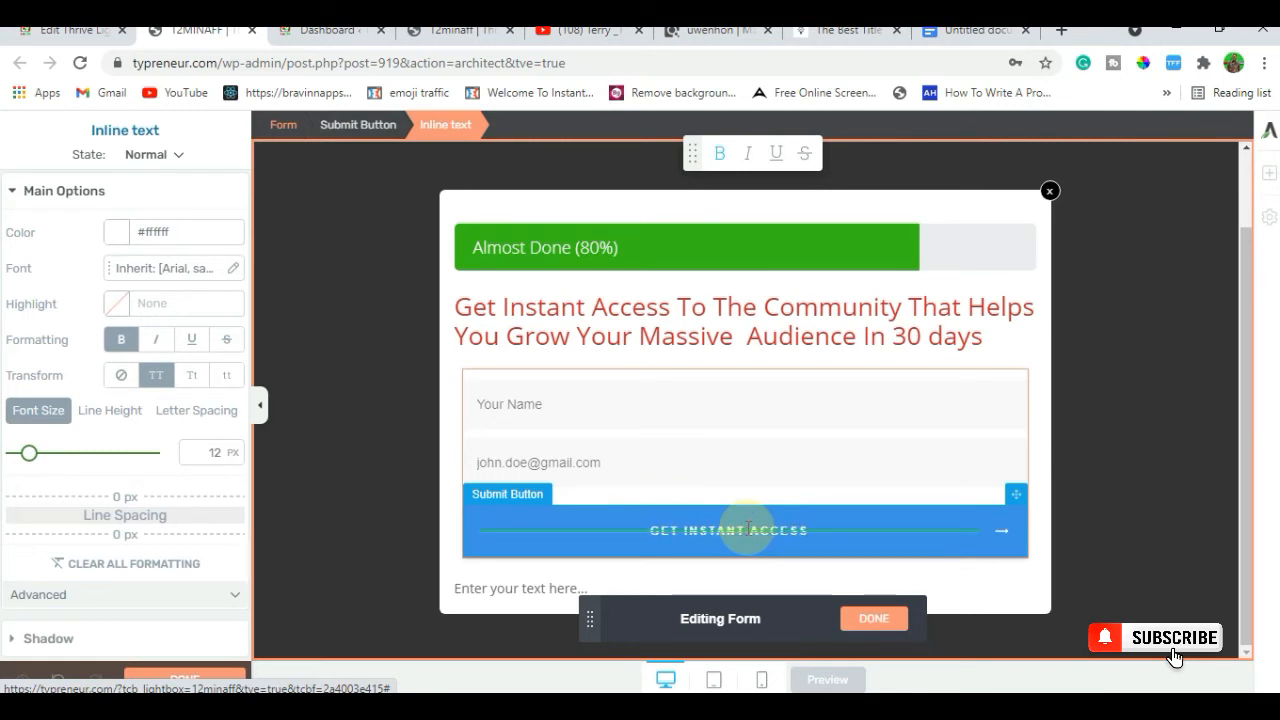
{"action": "left_click", "coordinate": [845, 473]}
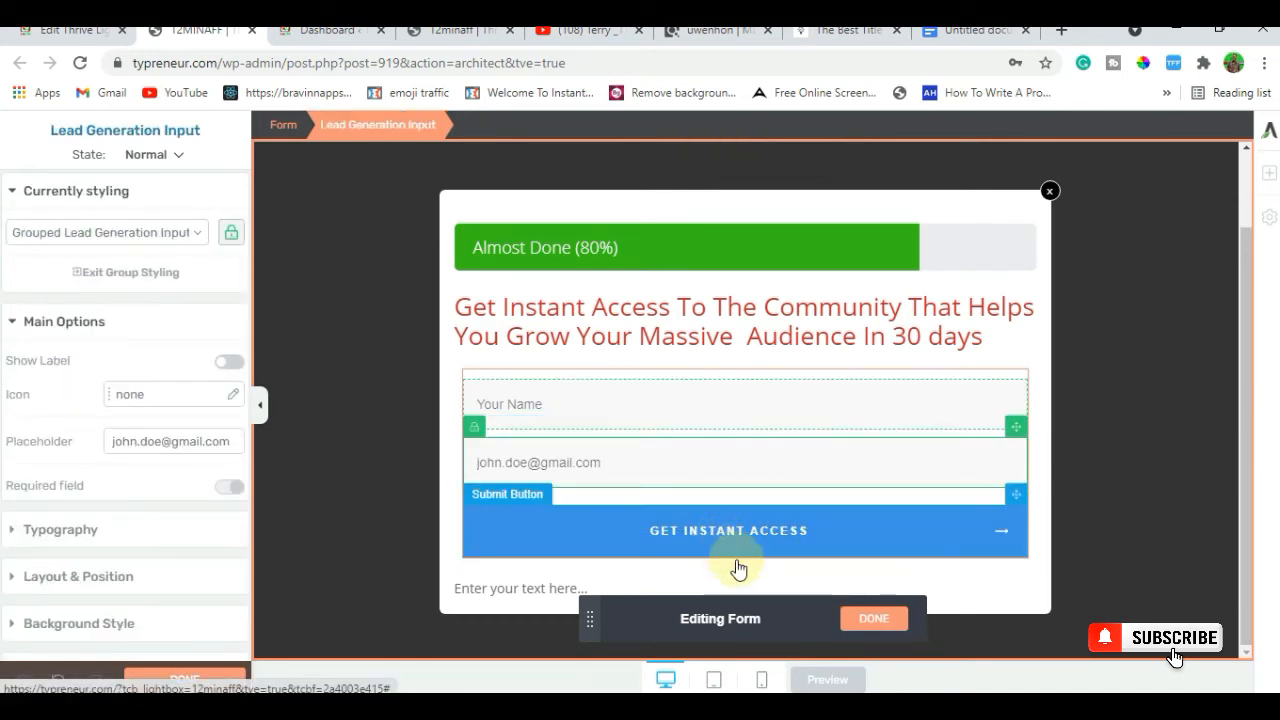
{"action": "left_click", "coordinate": [864, 620]}
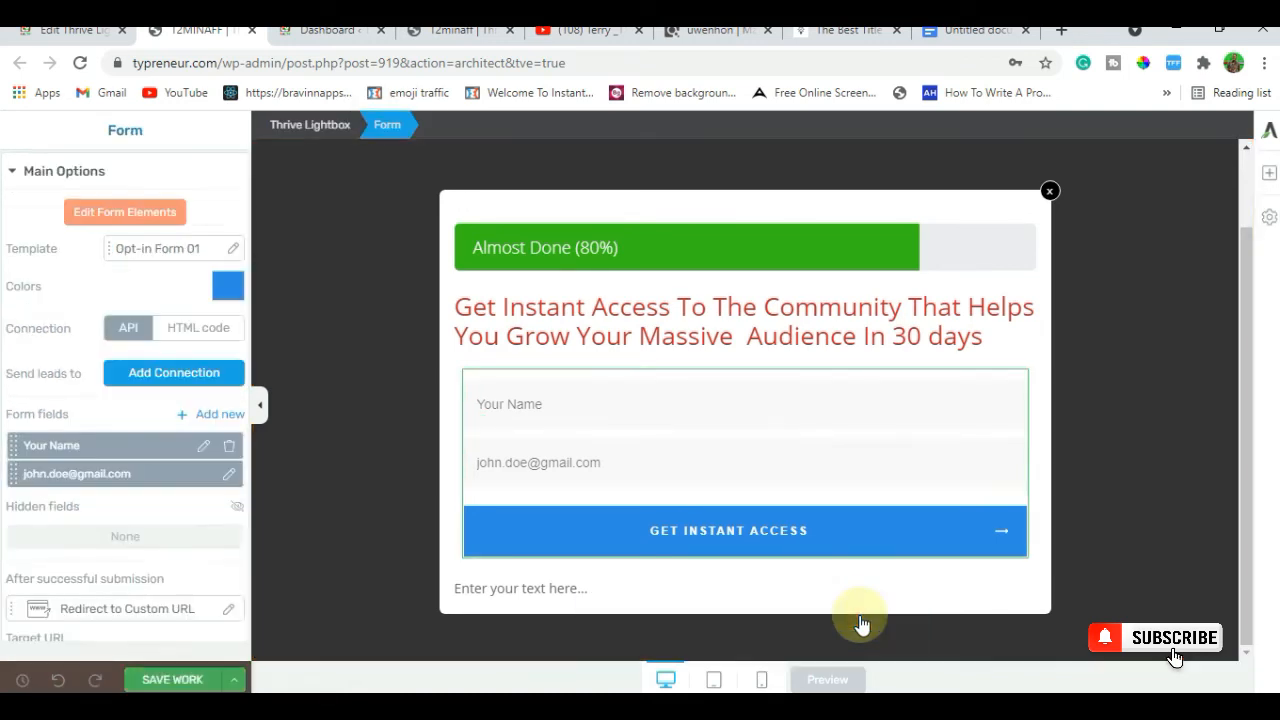